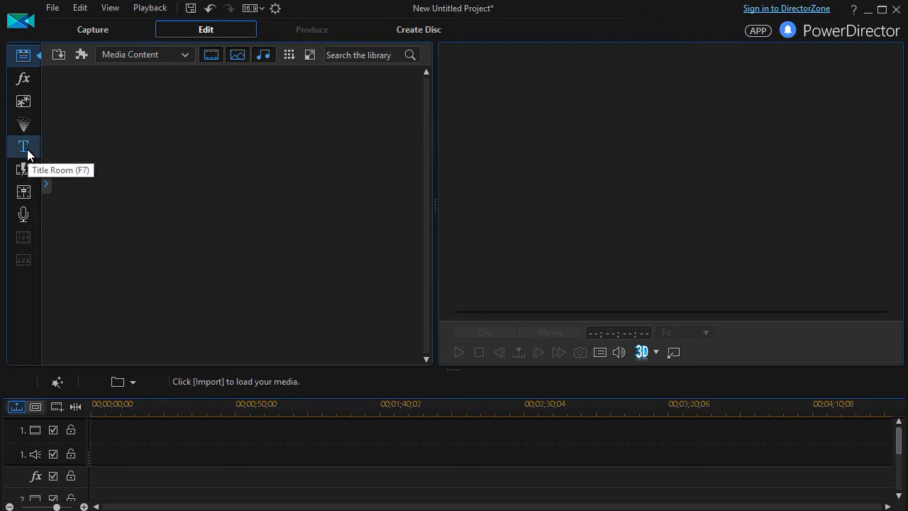
Place the Default 3D title from the 3D-Like category on video track 1 and open it in Title Designer.
left_click(27, 151)
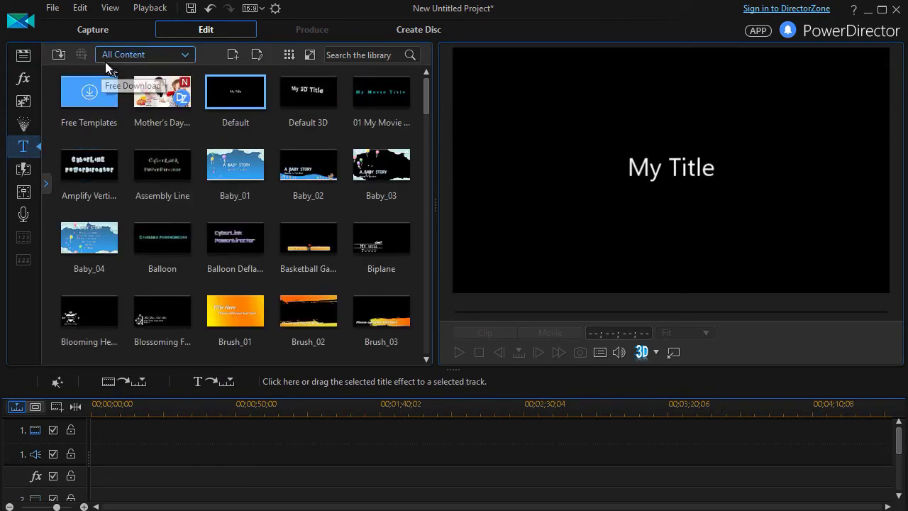
left_click(185, 54)
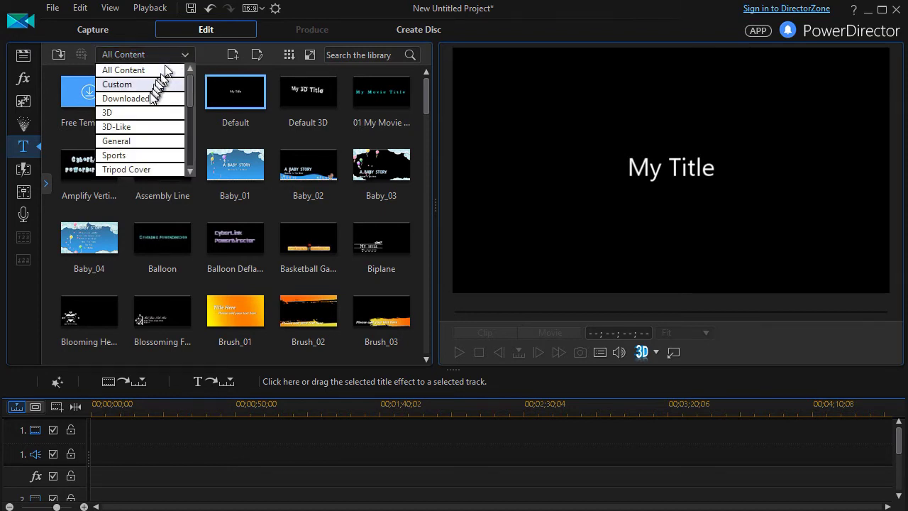
left_click(153, 112)
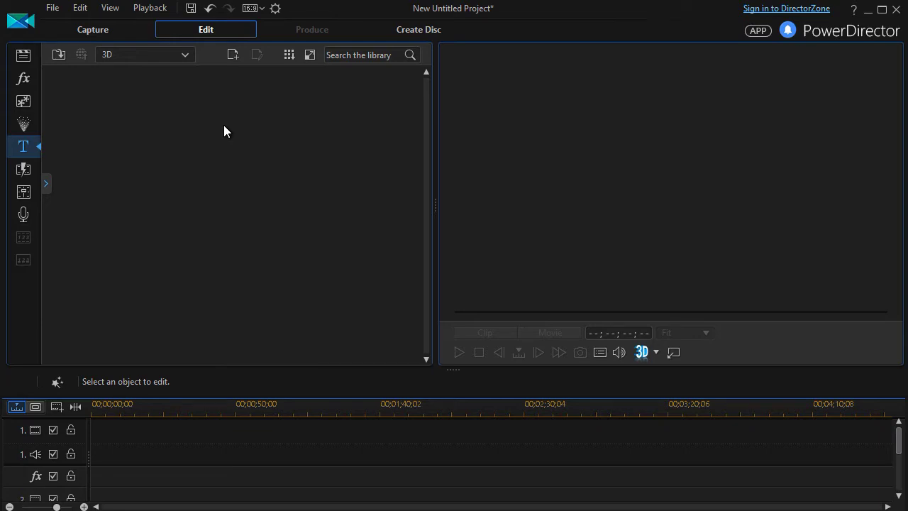
left_click(187, 56)
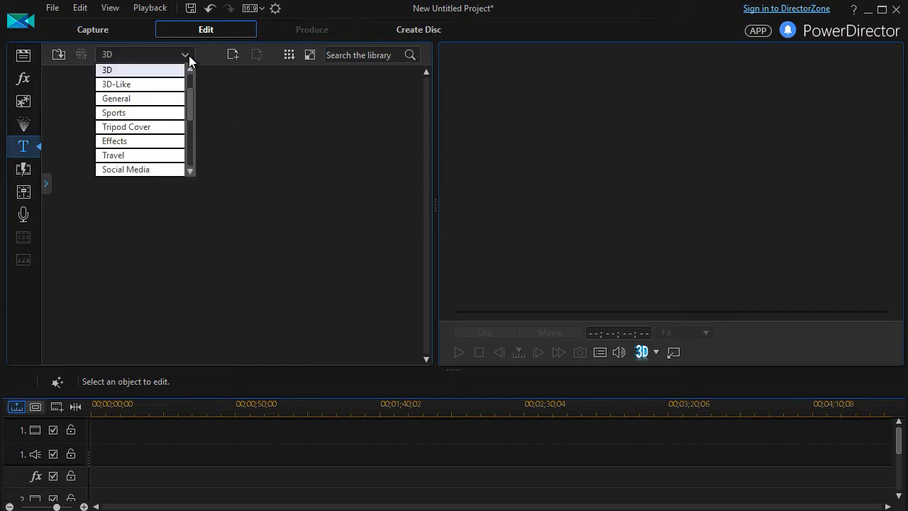
left_click(166, 85)
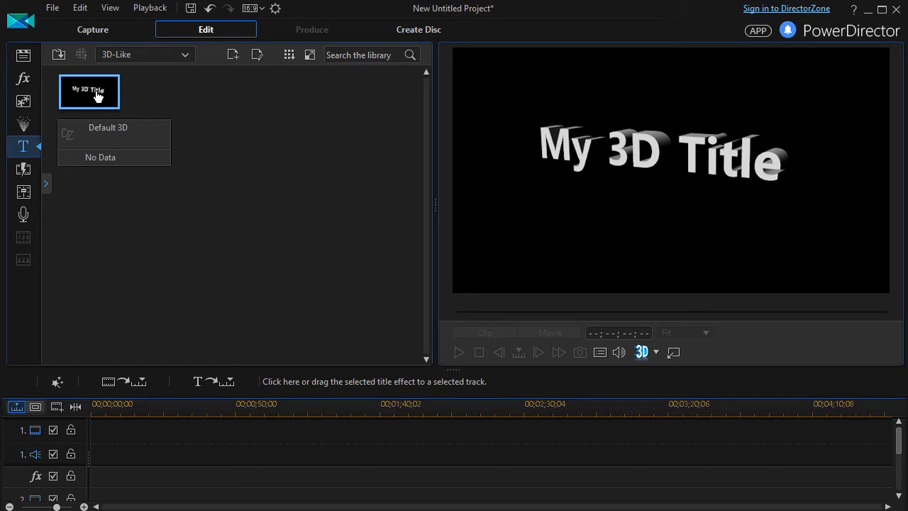
left_click_drag(100, 98, 91, 441)
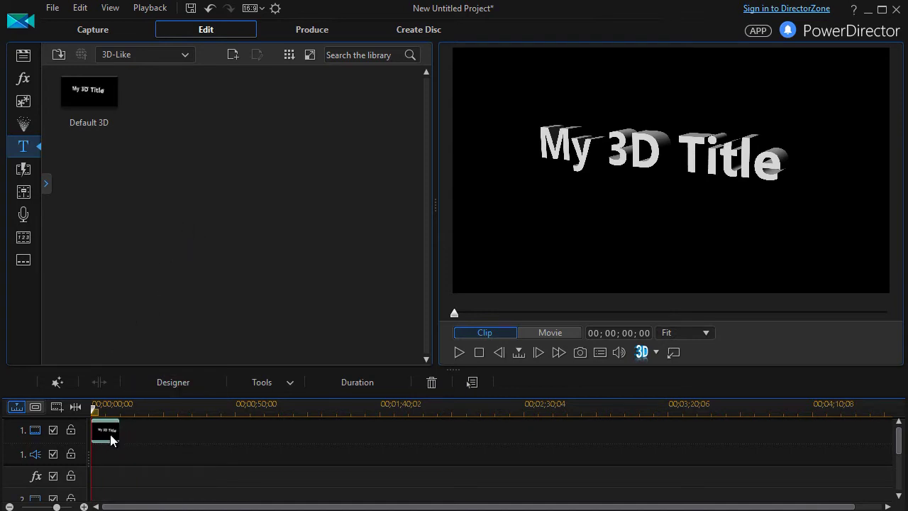
double_click(109, 434)
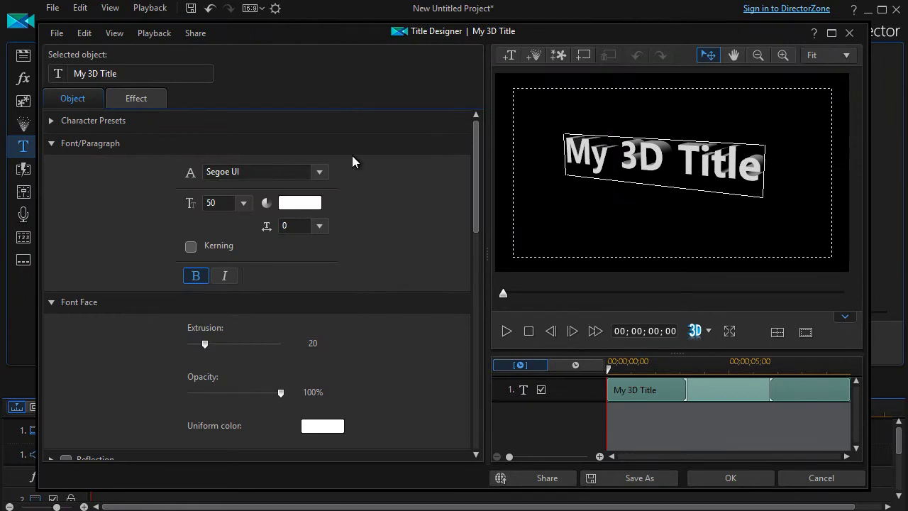
Set the title's font size to 72 and shift the title left in the frame.
left_click(244, 205)
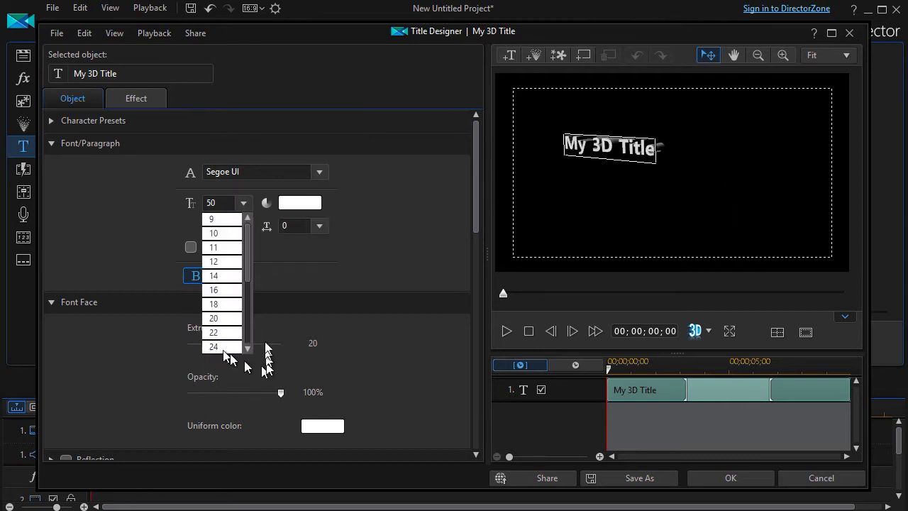
left_click_drag(246, 270, 246, 347)
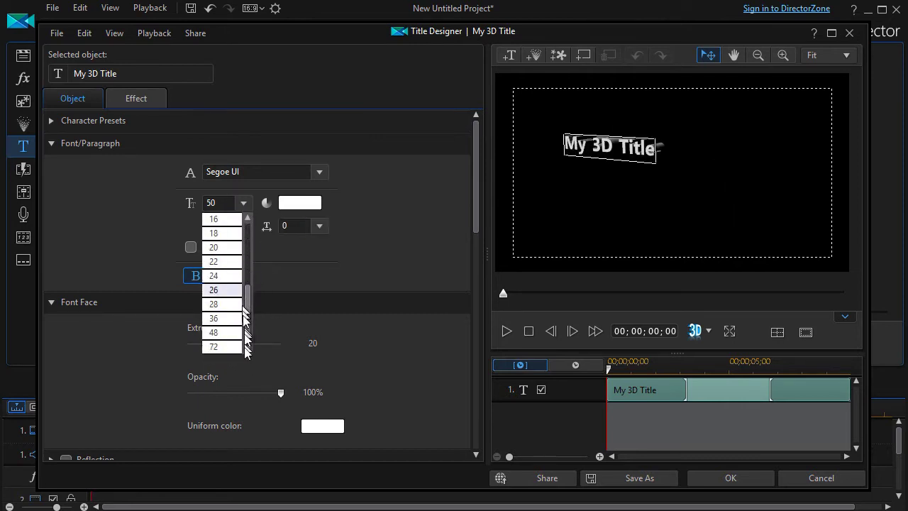
left_click(221, 346)
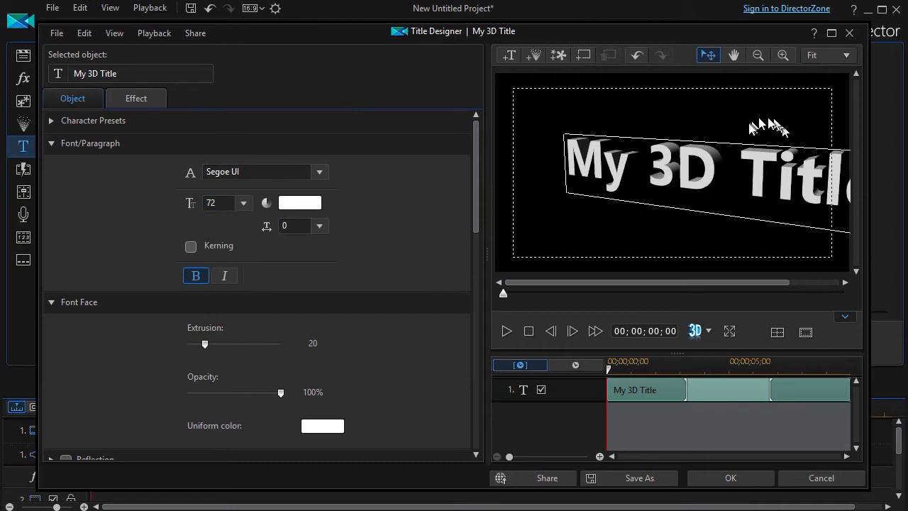
left_click(720, 140)
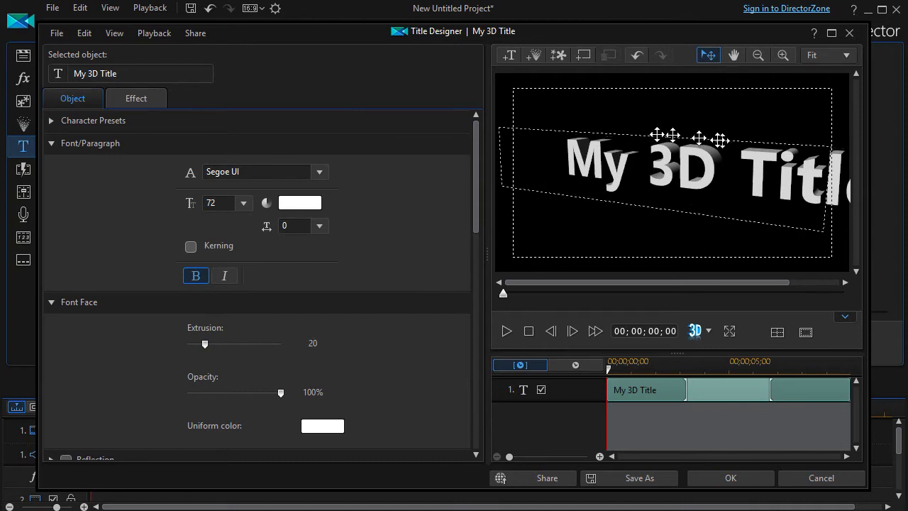
left_click_drag(720, 140, 674, 137)
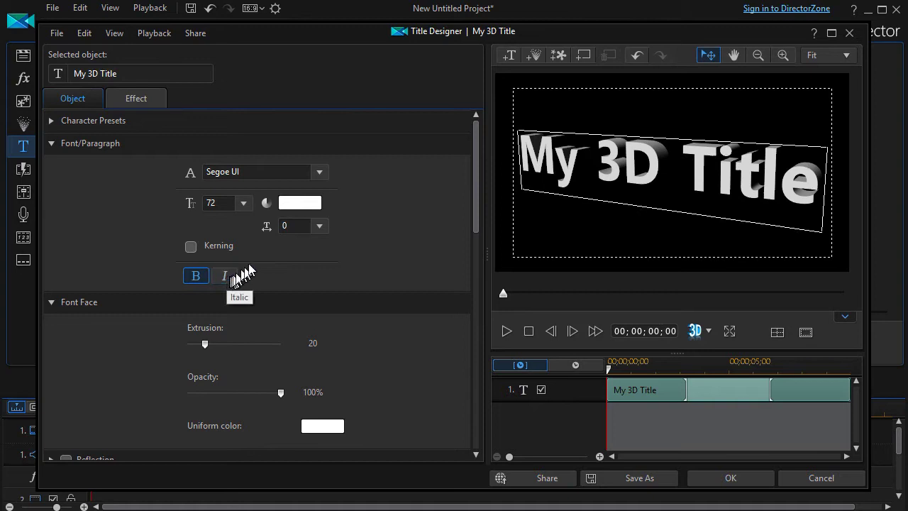
Change the title's font to Eras Bold ITC after briefly trying Segoe UI Semibold.
left_click(318, 176)
left_click(288, 260)
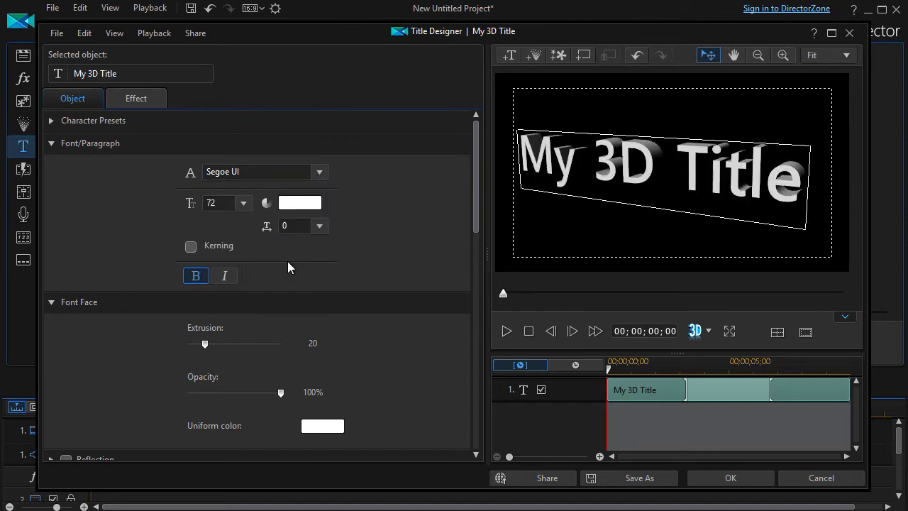
left_click(319, 173)
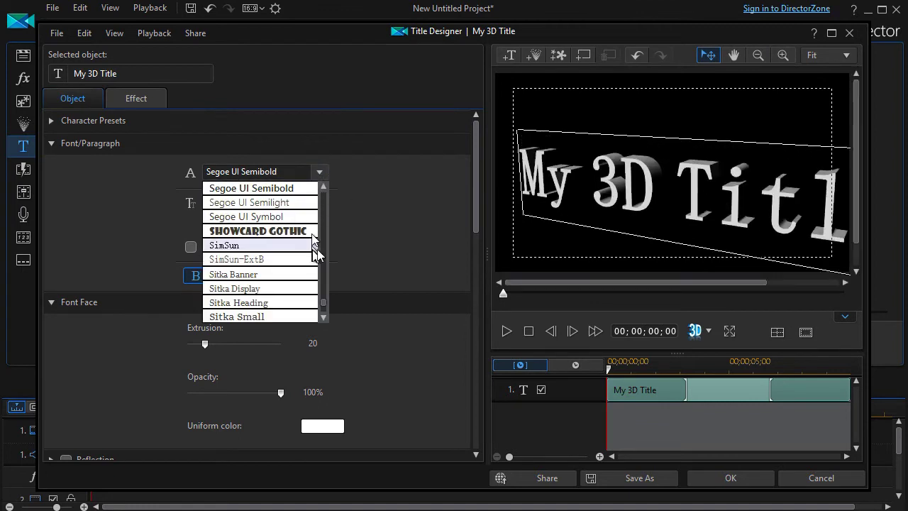
left_click_drag(324, 304, 317, 248)
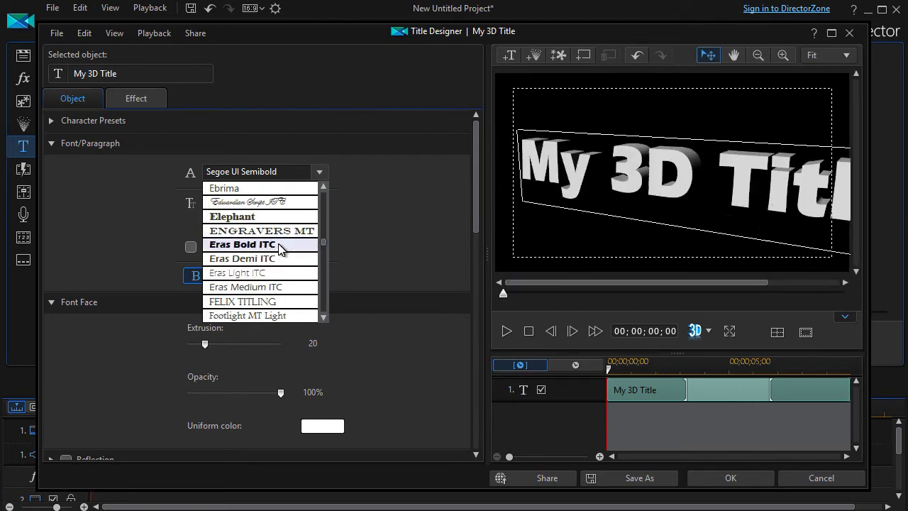
left_click(280, 245)
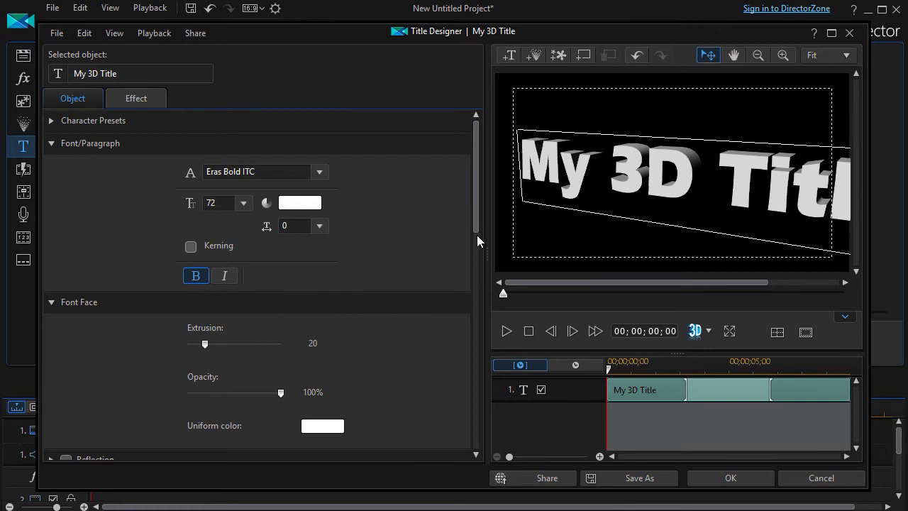
left_click_drag(476, 216, 475, 229)
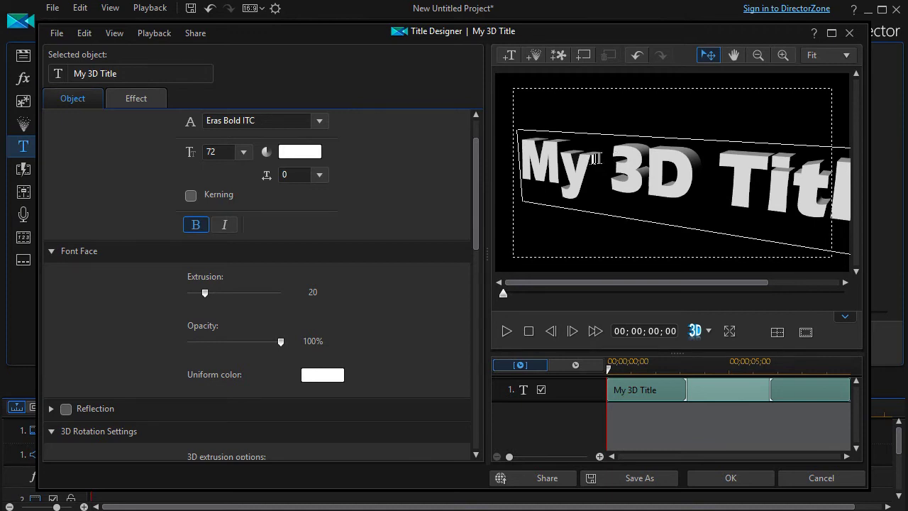
Drag the Font Face Extrusion slider to set the title's depth to 17.
mouse_move(205, 293)
left_mouse_down()
mouse_move(299, 305)
mouse_move(188, 296)
mouse_move(198, 297)
left_mouse_up()
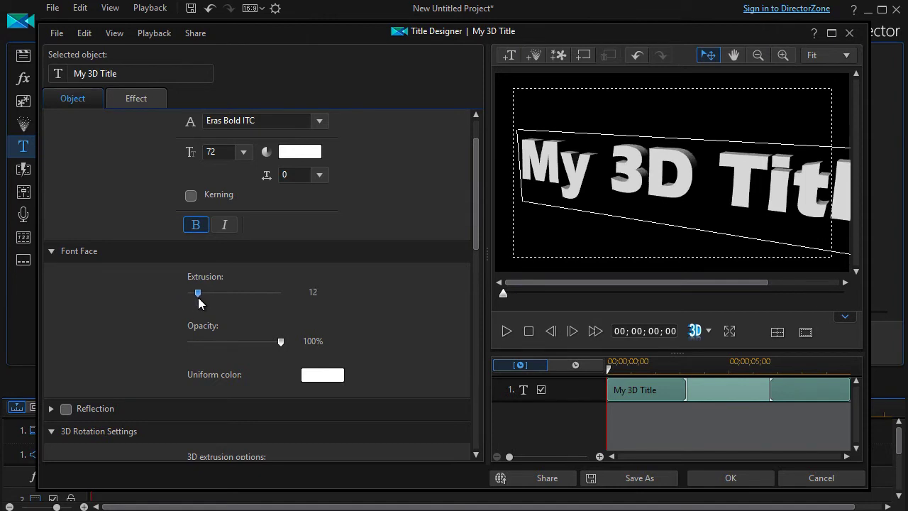
mouse_move(197, 297)
left_mouse_down()
mouse_move(228, 298)
mouse_move(201, 297)
left_mouse_up()
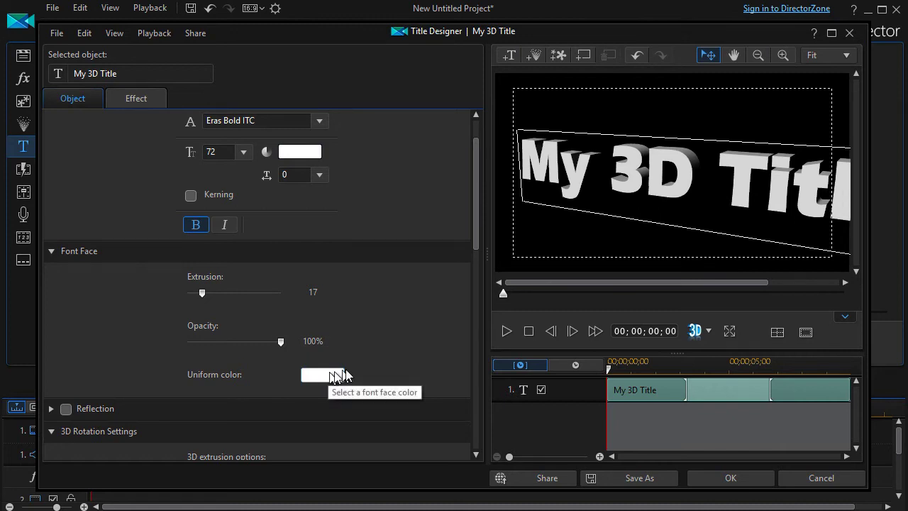
left_click_drag(476, 212, 470, 300)
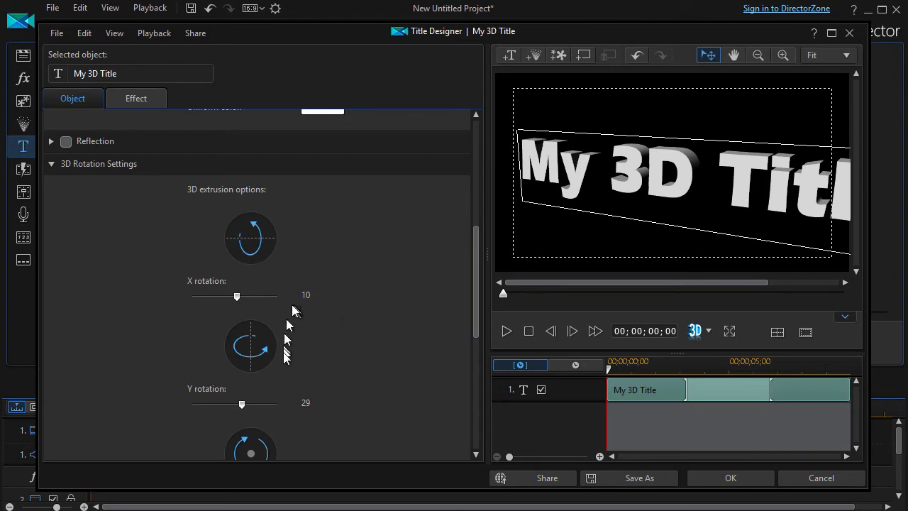
Fine-tune the 3D rotation sliders to X 18 and Y 15.
left_click_drag(477, 276, 474, 296)
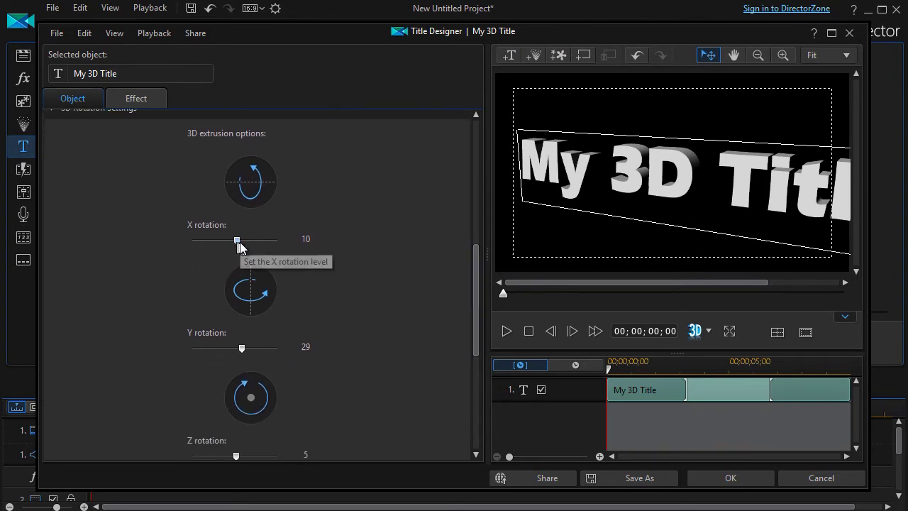
left_click_drag(237, 244, 276, 251)
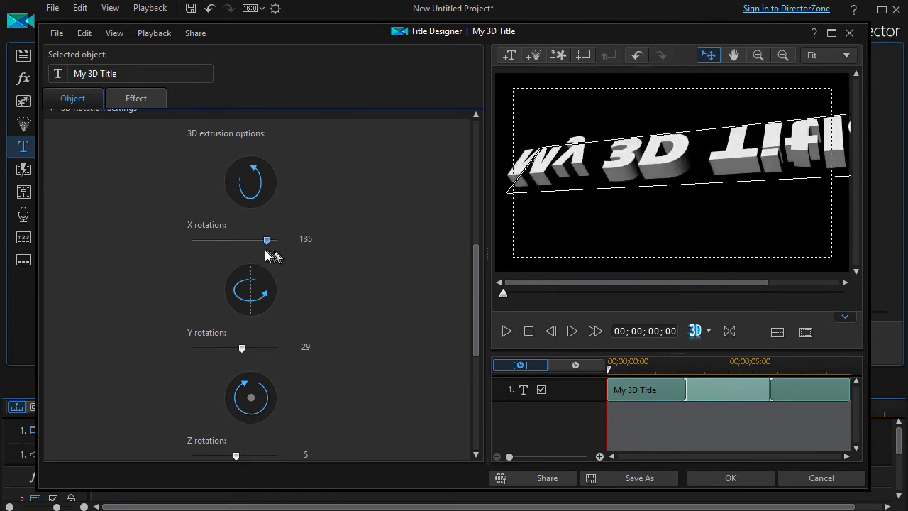
left_click_drag(266, 250, 244, 241)
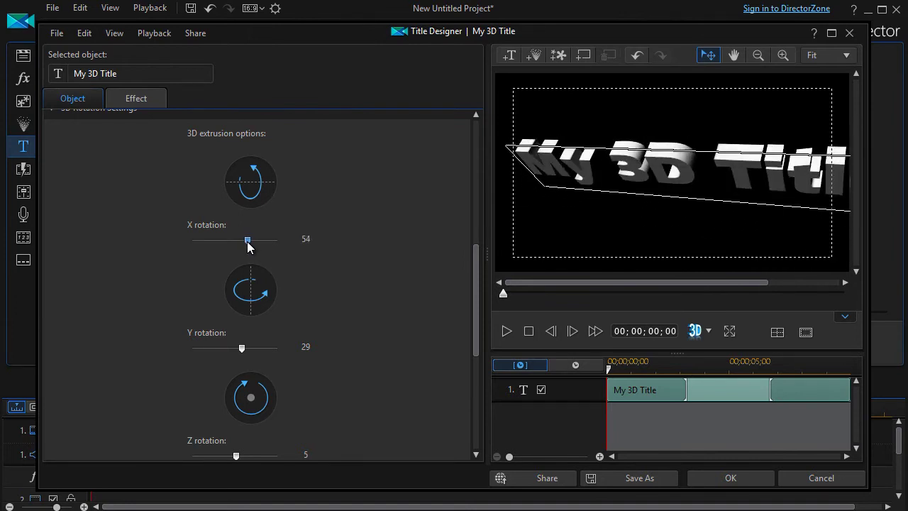
mouse_move(243, 245)
left_mouse_down()
mouse_move(254, 246)
mouse_move(228, 232)
mouse_move(240, 237)
left_mouse_up()
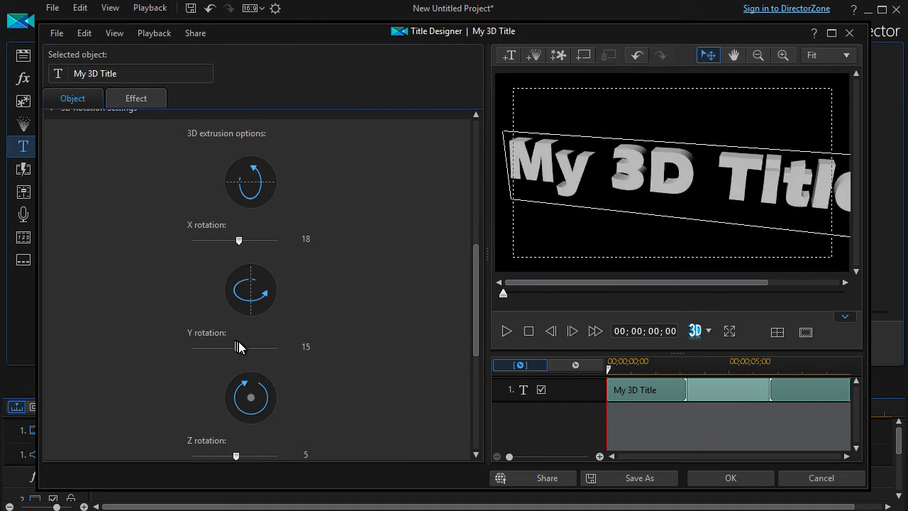
Adjust the rotation sliders until the title sits at X 15, Y -30 and Z 3.
mouse_move(239, 347)
left_mouse_down()
mouse_move(228, 344)
mouse_move(249, 348)
mouse_move(228, 346)
left_mouse_up()
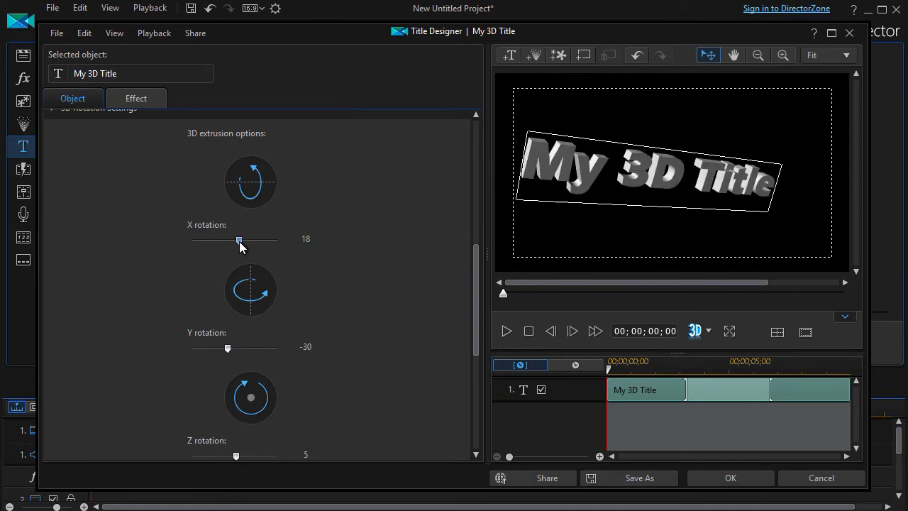
left_click_drag(240, 246, 233, 245)
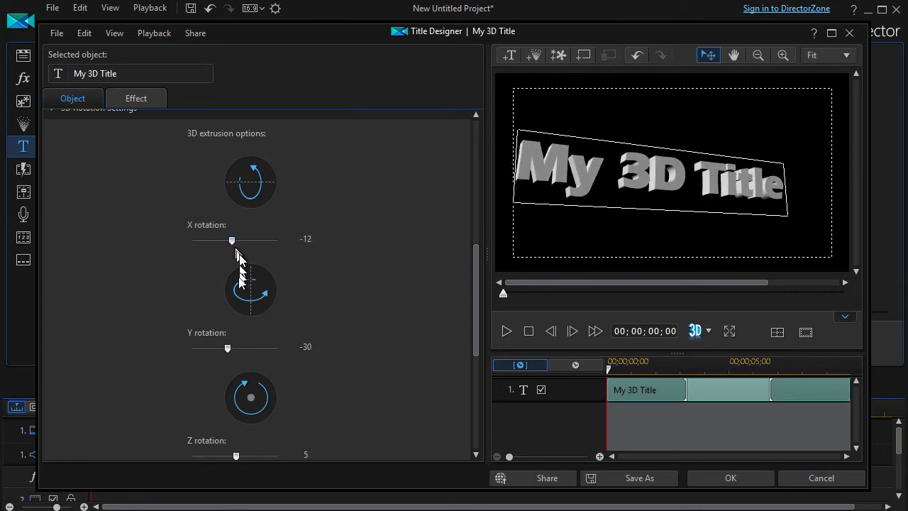
left_click_drag(228, 348, 219, 347)
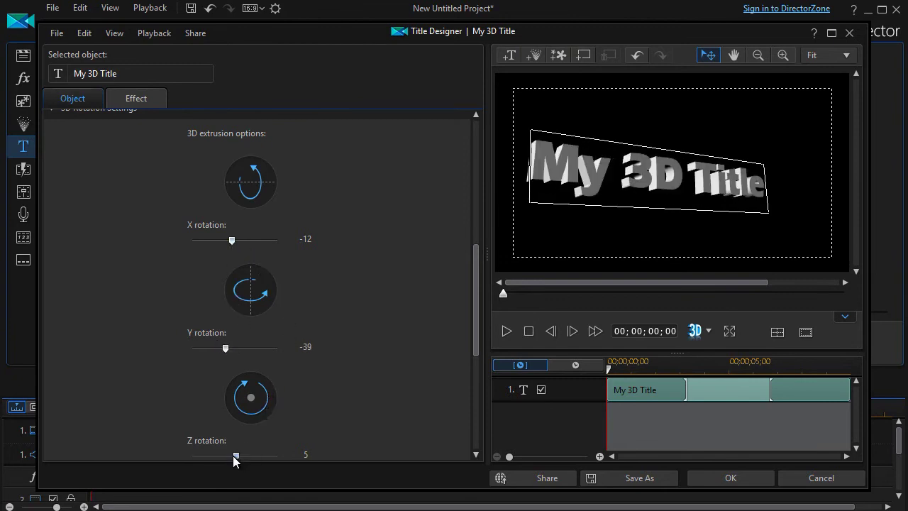
mouse_move(235, 453)
left_mouse_down()
mouse_move(227, 449)
mouse_move(235, 452)
left_mouse_up()
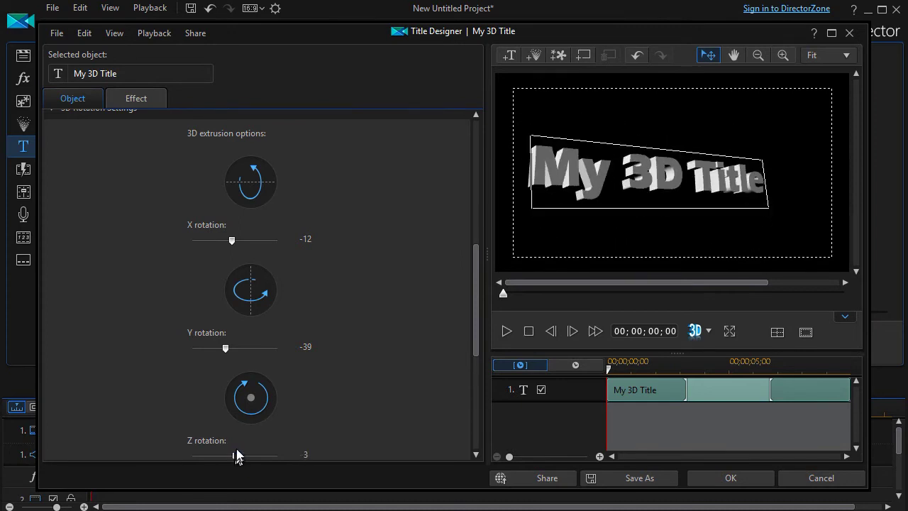
left_click_drag(224, 347, 220, 348)
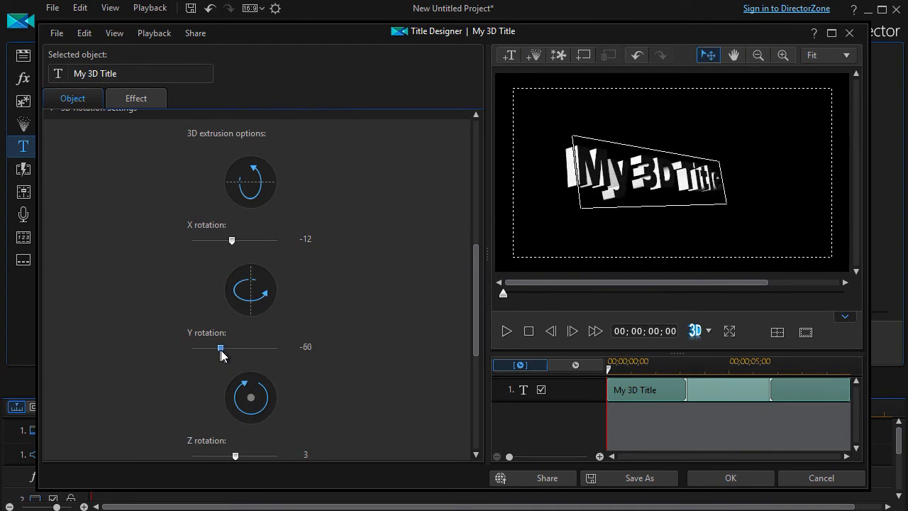
left_click_drag(234, 239, 242, 248)
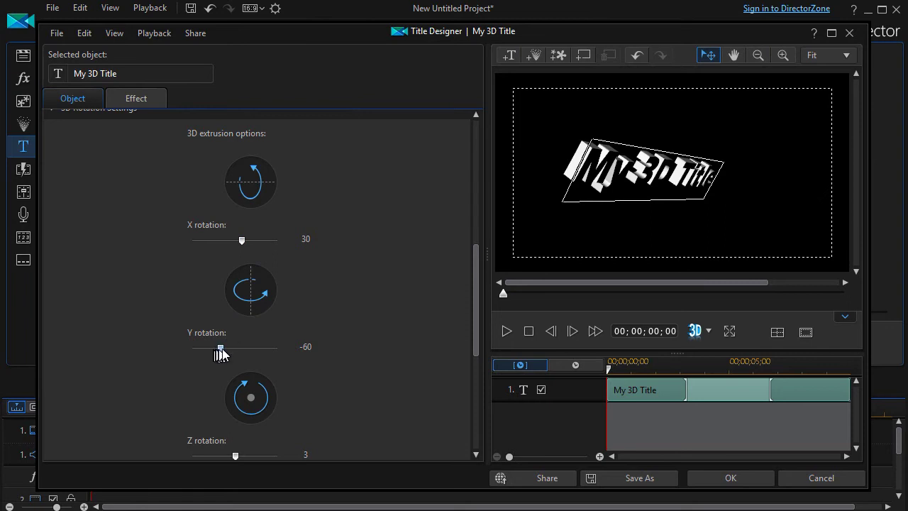
mouse_move(221, 348)
left_mouse_down()
mouse_move(245, 352)
mouse_move(230, 357)
mouse_move(233, 348)
left_mouse_up()
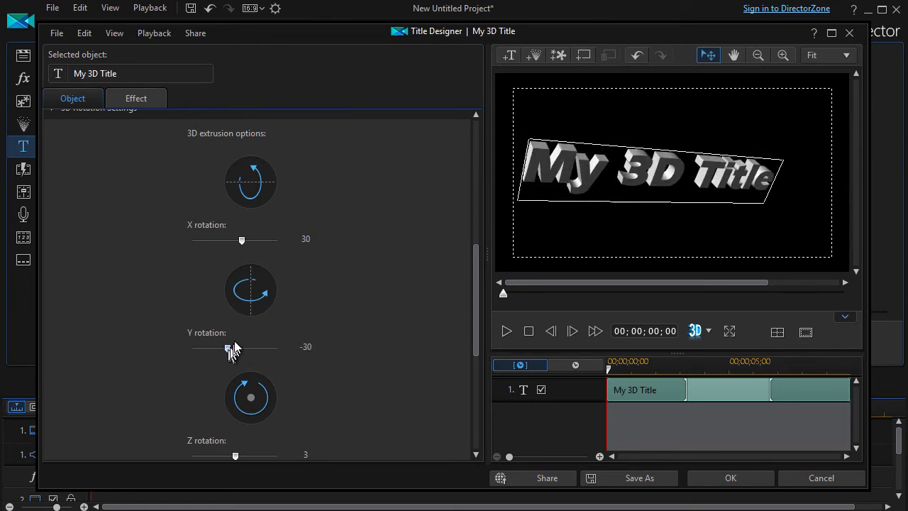
left_click_drag(236, 240, 238, 243)
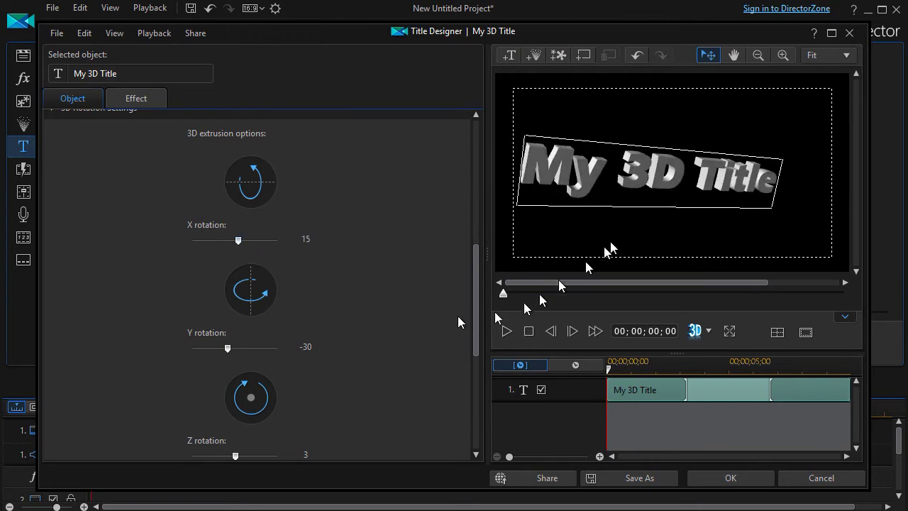
scroll(372, 329, "down", 2)
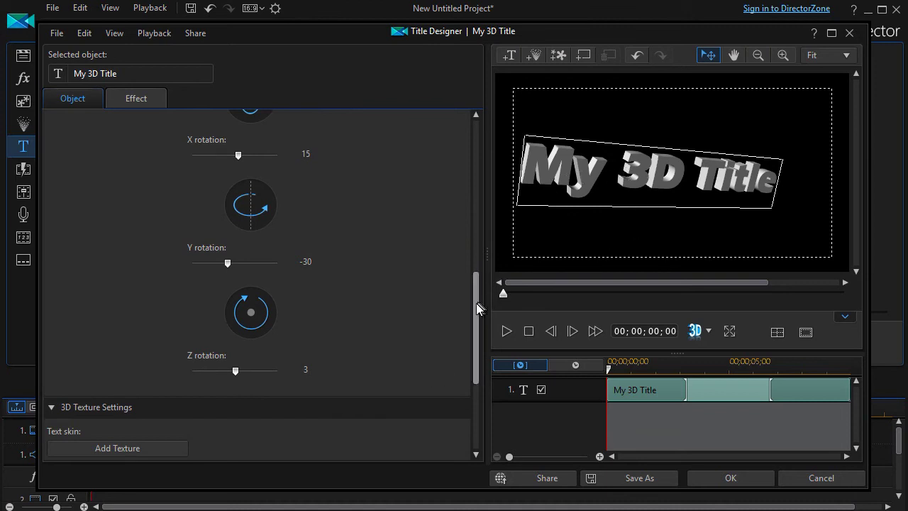
Try marble, gold gradient and silver metal textures on the title.
scroll(461, 320, "down", 3)
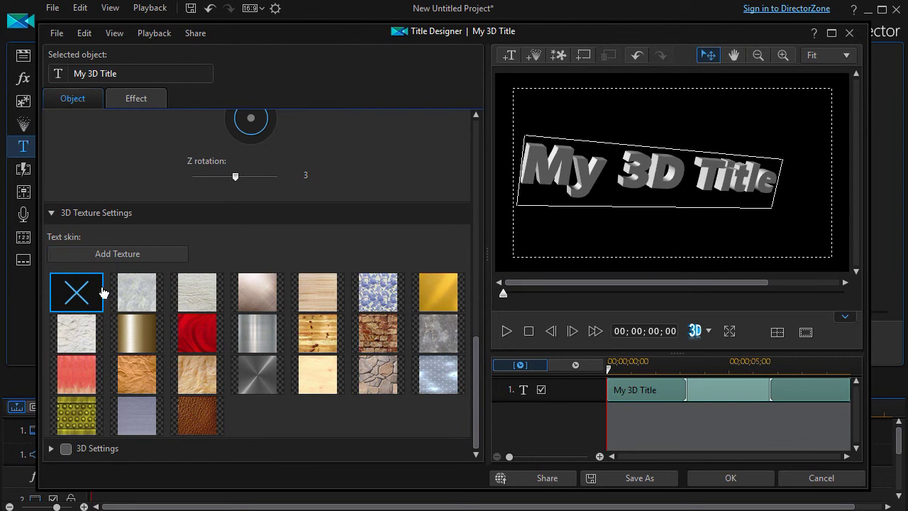
left_click(145, 296)
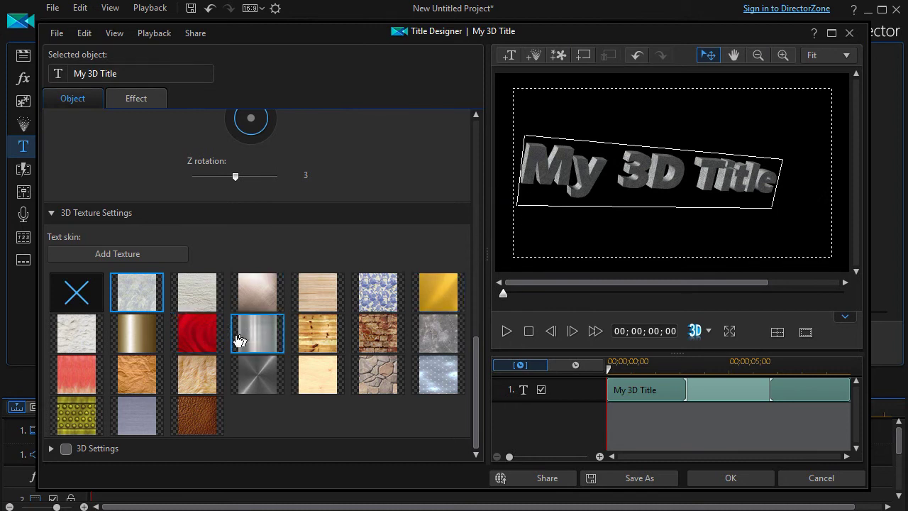
left_click(142, 342)
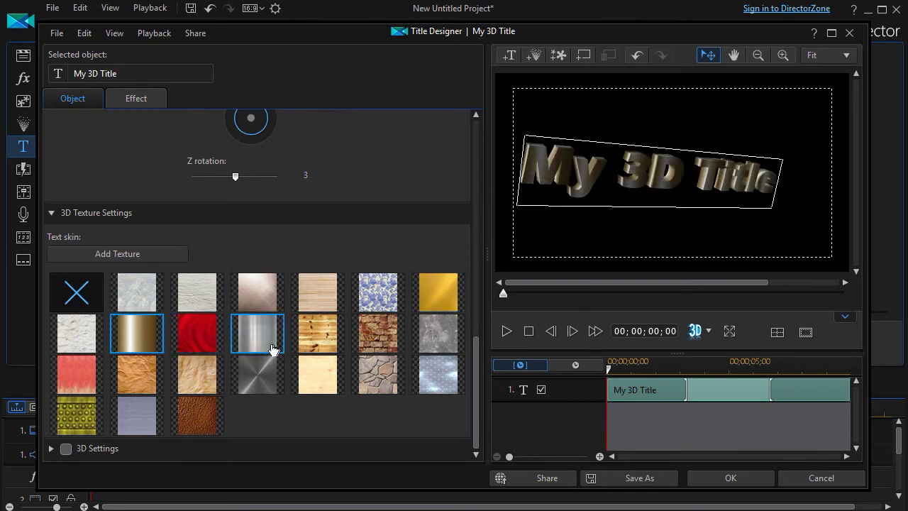
left_click(264, 343)
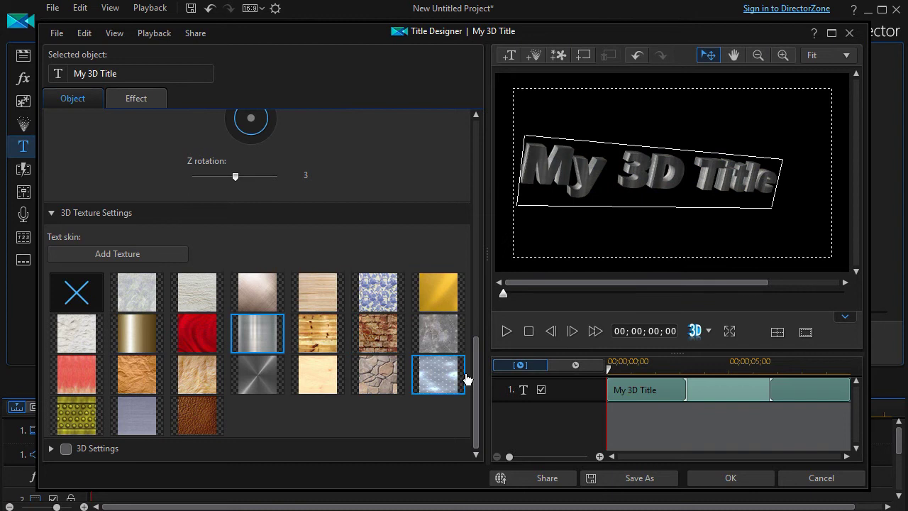
Deepen the title's extrusion to 57.
left_click_drag(477, 368, 476, 158)
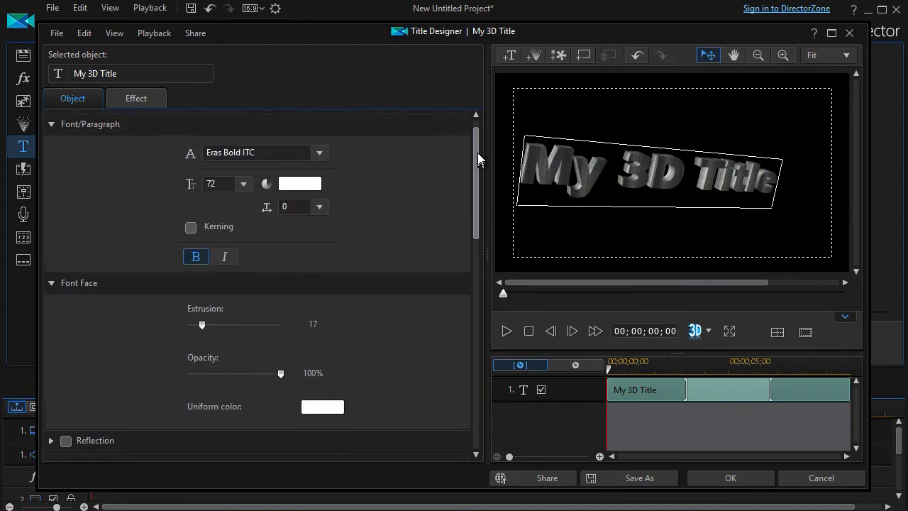
left_click_drag(202, 320, 239, 323)
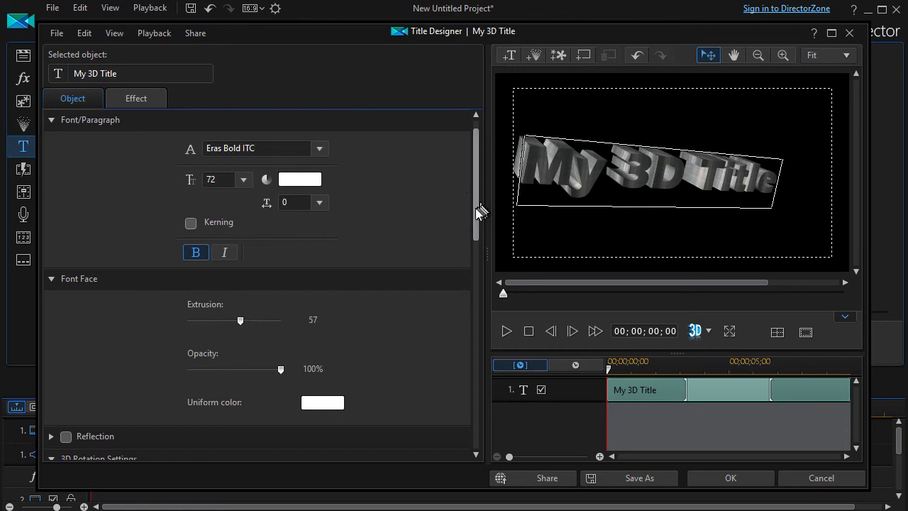
left_click_drag(476, 208, 470, 416)
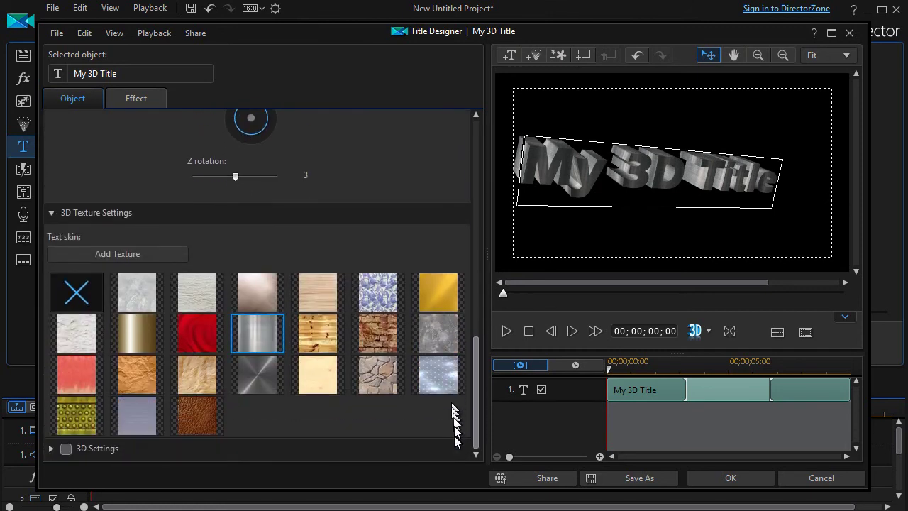
Try wood, brick, stone, blue-white, green-yellow and leather skins, then apply the gold texture.
left_click(321, 336)
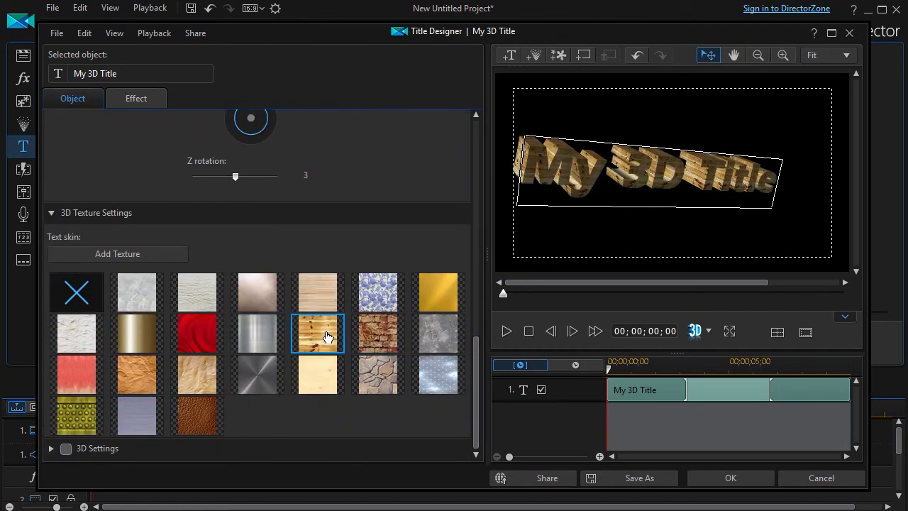
left_click(385, 346)
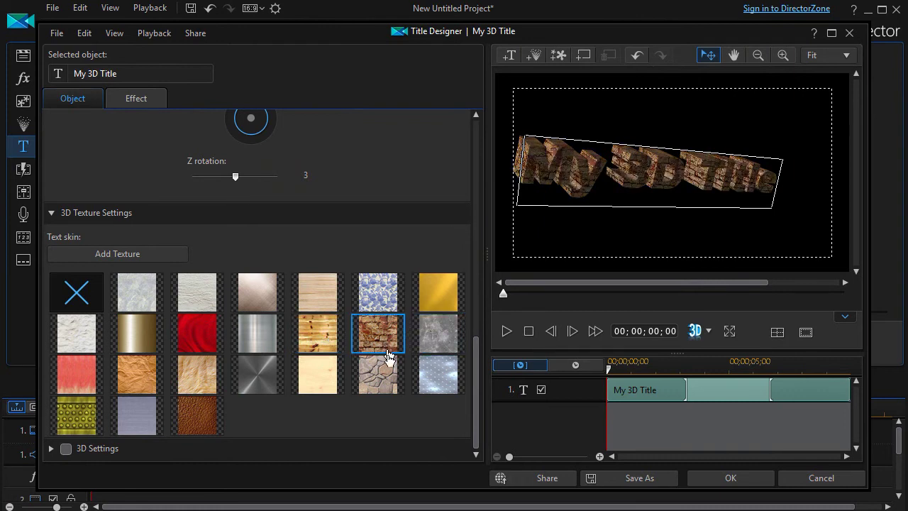
left_click(386, 384)
left_click(448, 389)
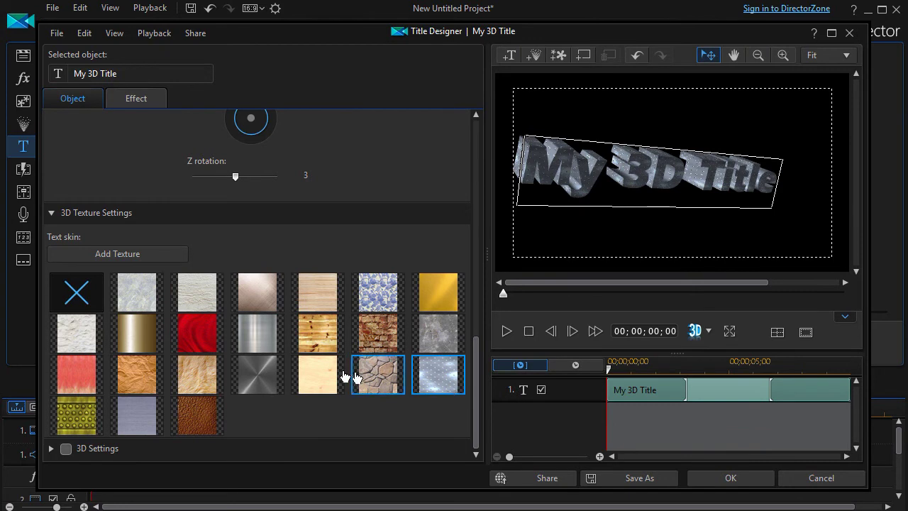
left_click(77, 418)
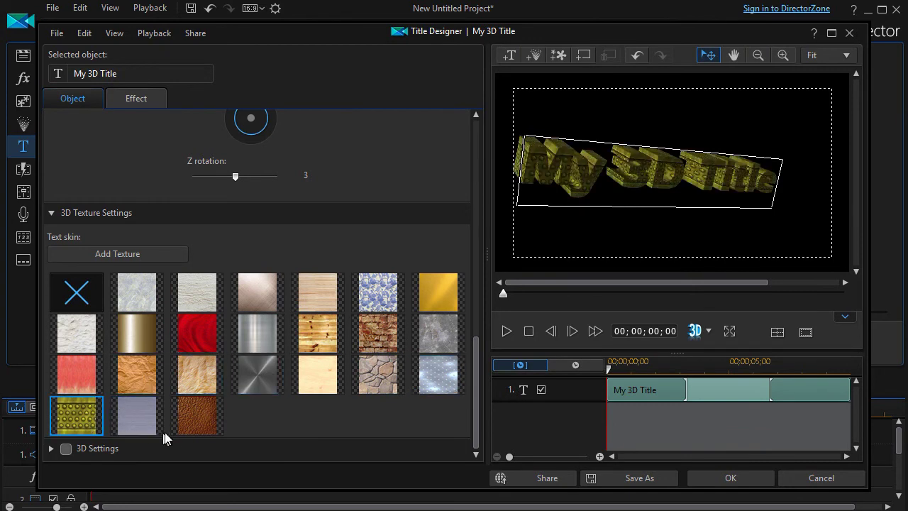
left_click(192, 423)
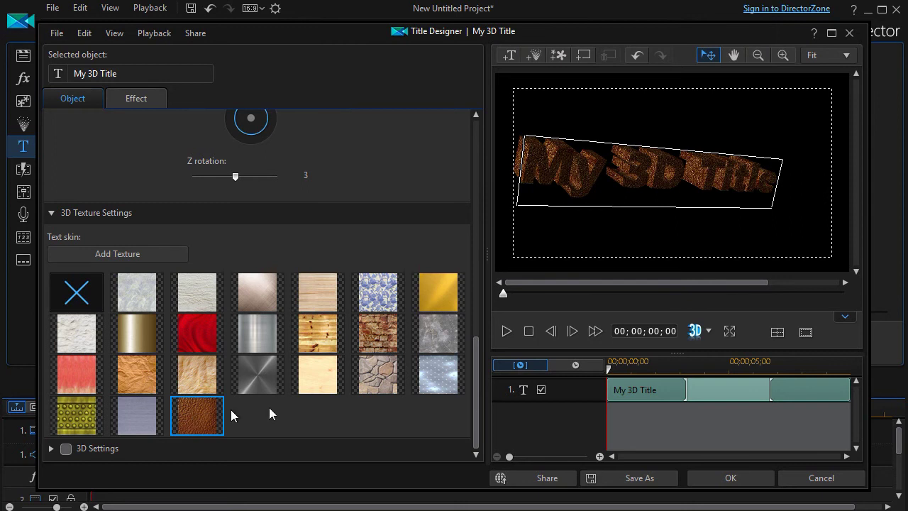
left_click(439, 301)
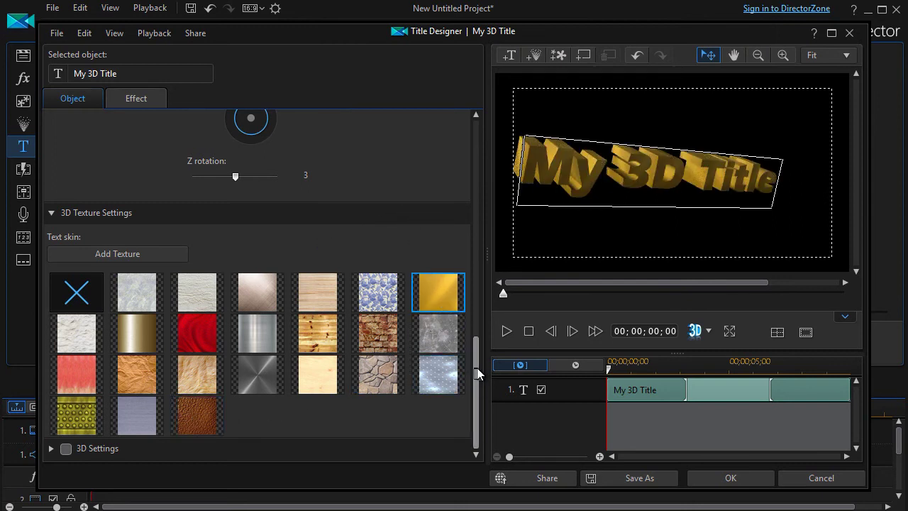
Select all of 'My 3D Title' and set its uniform colour to pink (RGB 255, 0, 128).
double_click(646, 174)
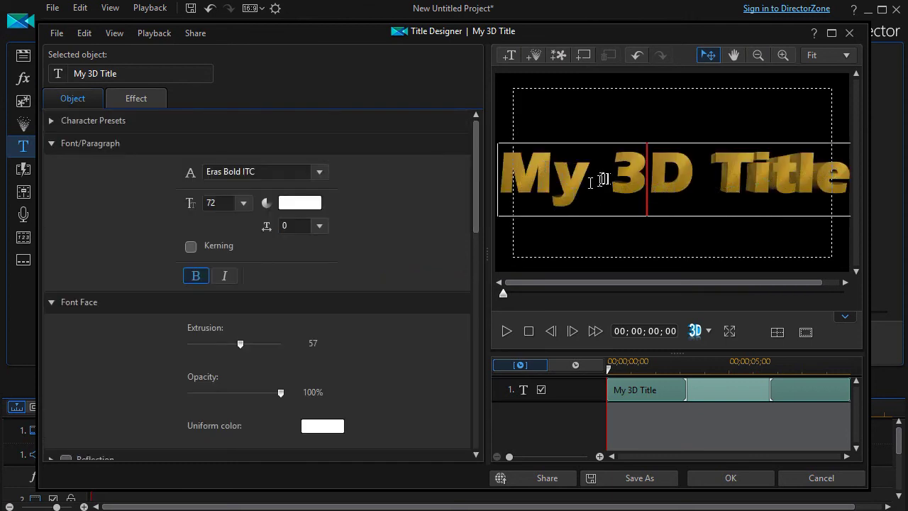
left_click_drag(529, 171, 795, 201)
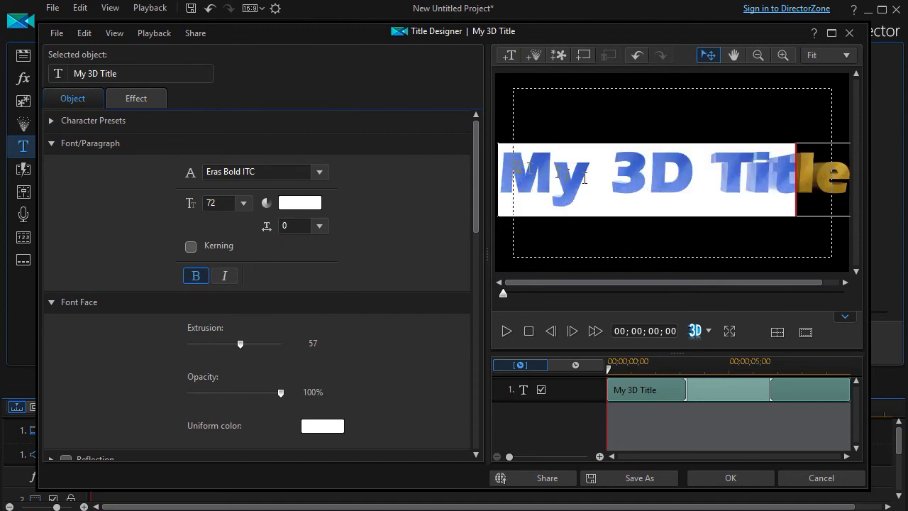
left_click_drag(585, 178, 861, 192)
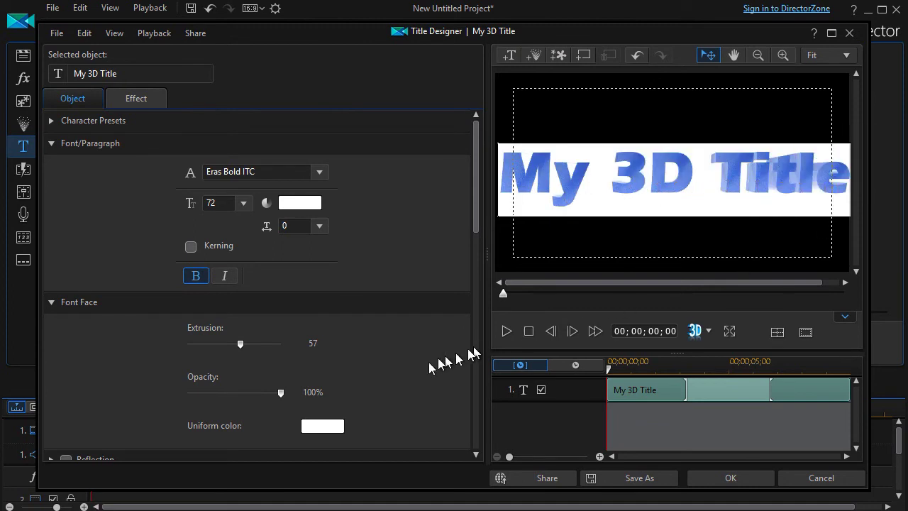
left_click(322, 427)
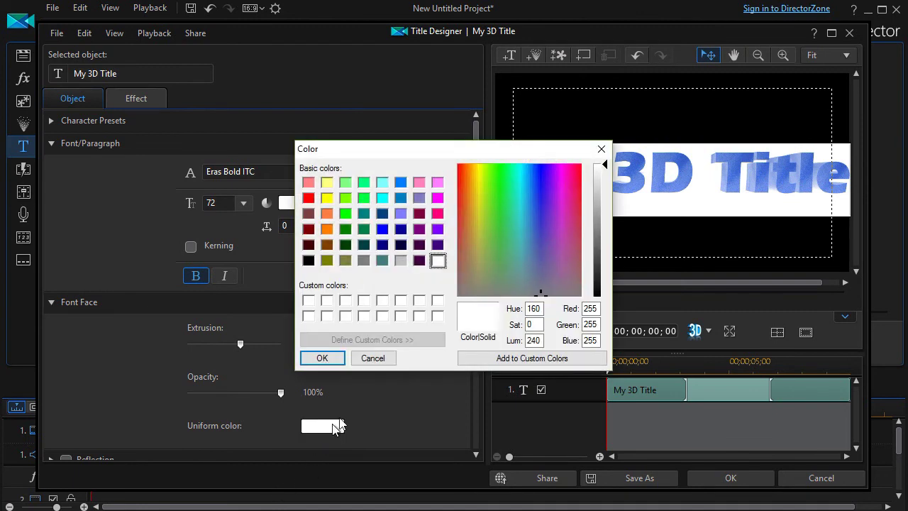
left_click(437, 213)
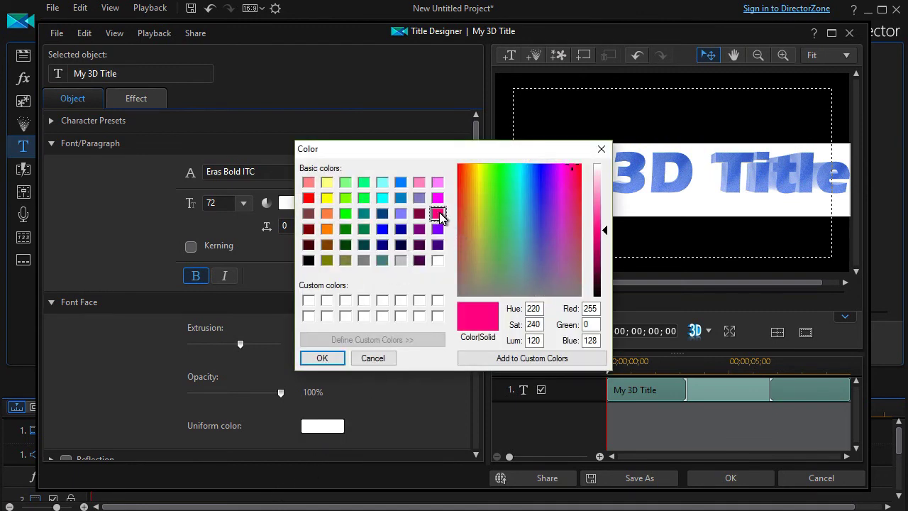
left_click(328, 358)
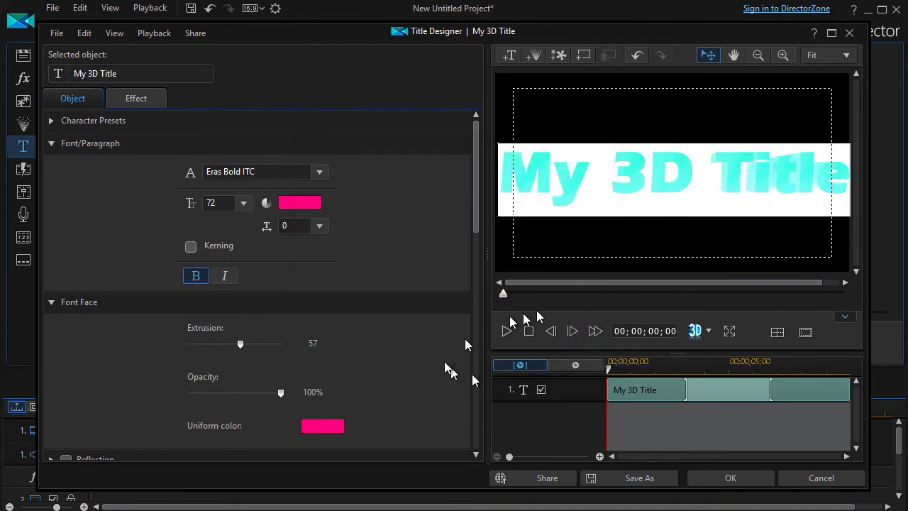
left_click(620, 242)
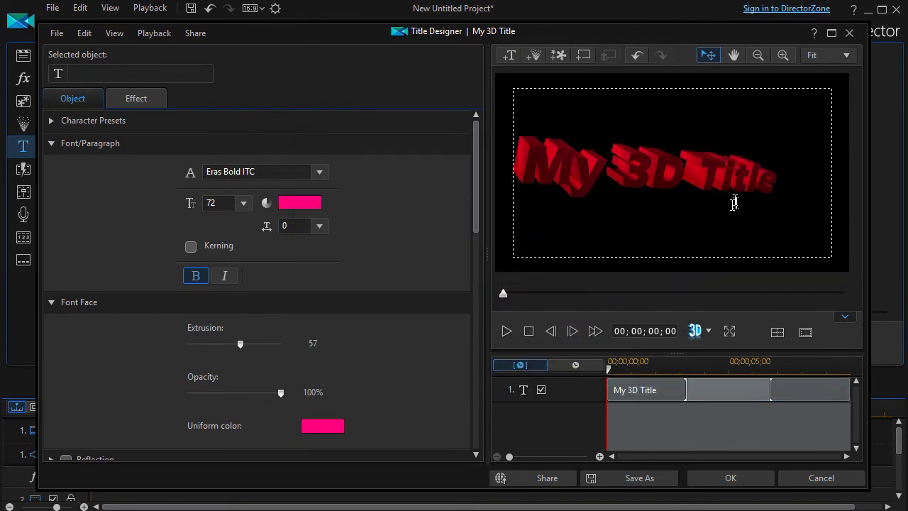
left_click_drag(475, 219, 476, 434)
Remove the texture, try light wood, then apply brushed metal to all the title text.
left_click(93, 309)
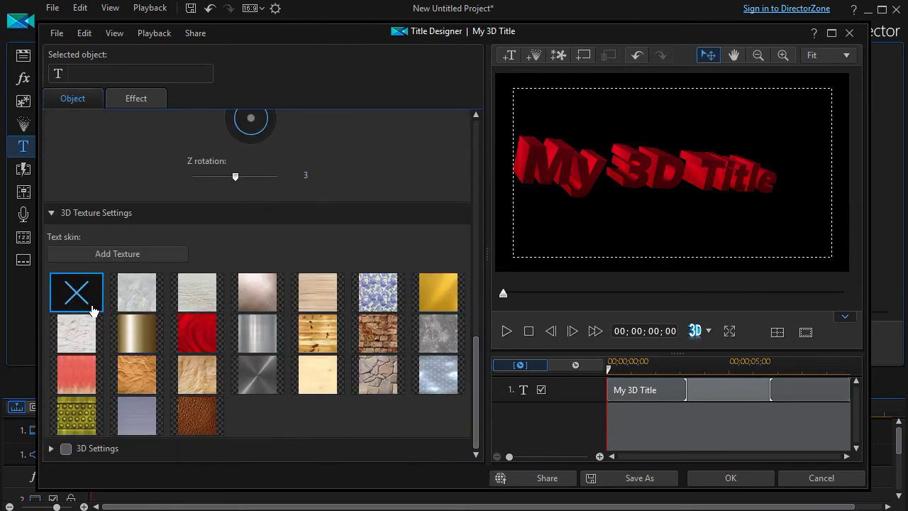
left_click(318, 291)
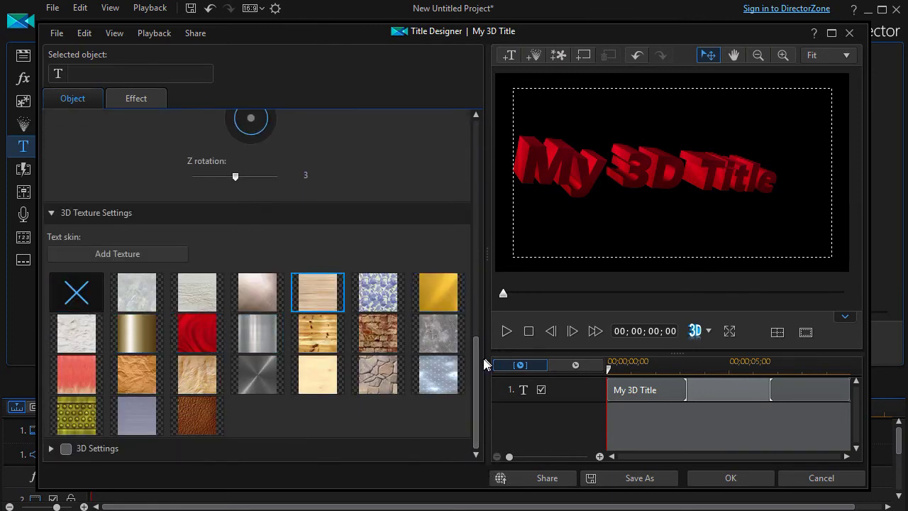
double_click(624, 182)
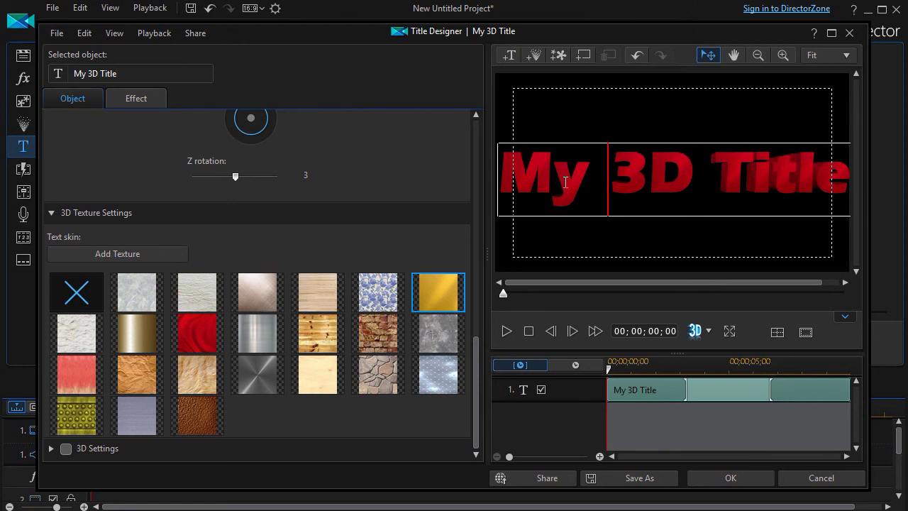
key("ctrl+a")
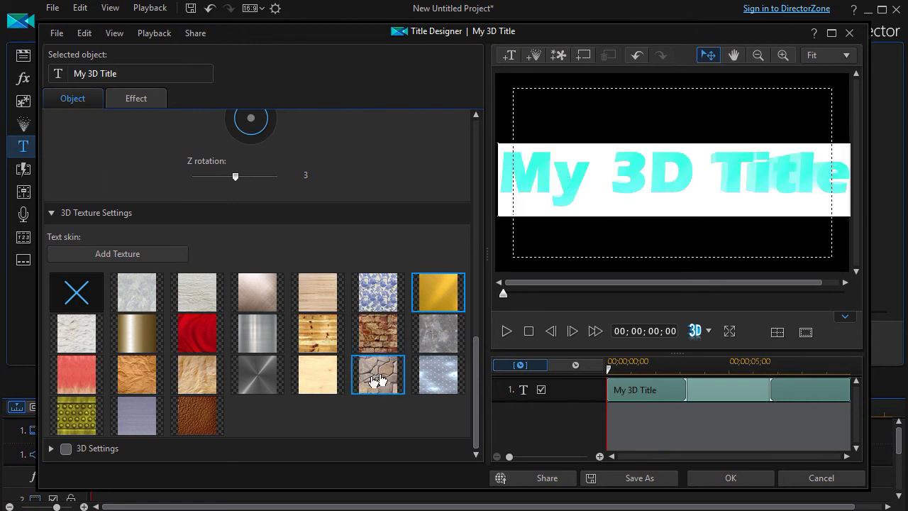
left_click(259, 341)
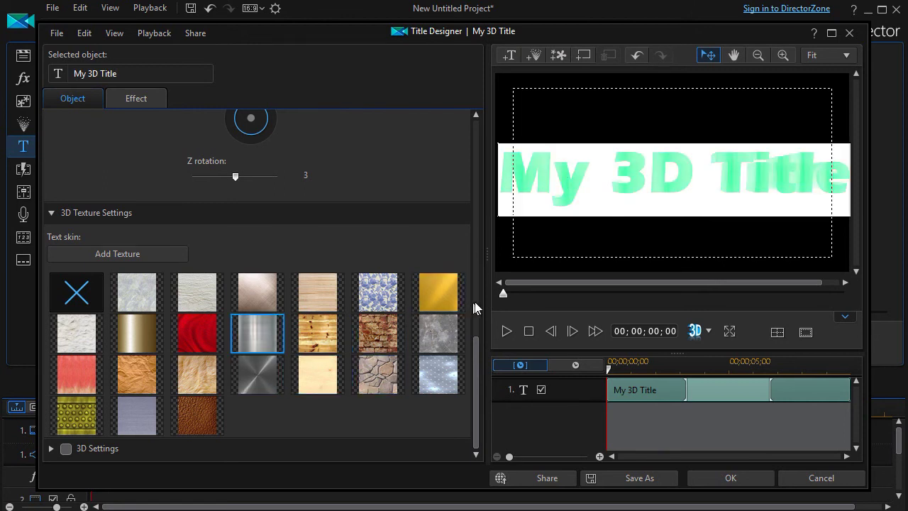
left_click(549, 249)
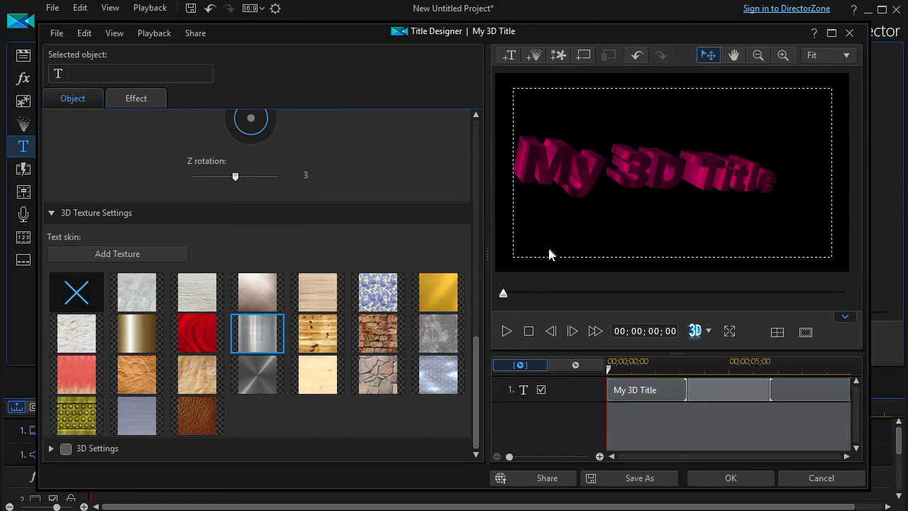
Try brick, then apply the cracked stone texture to the whole title and preview it.
left_click(547, 172)
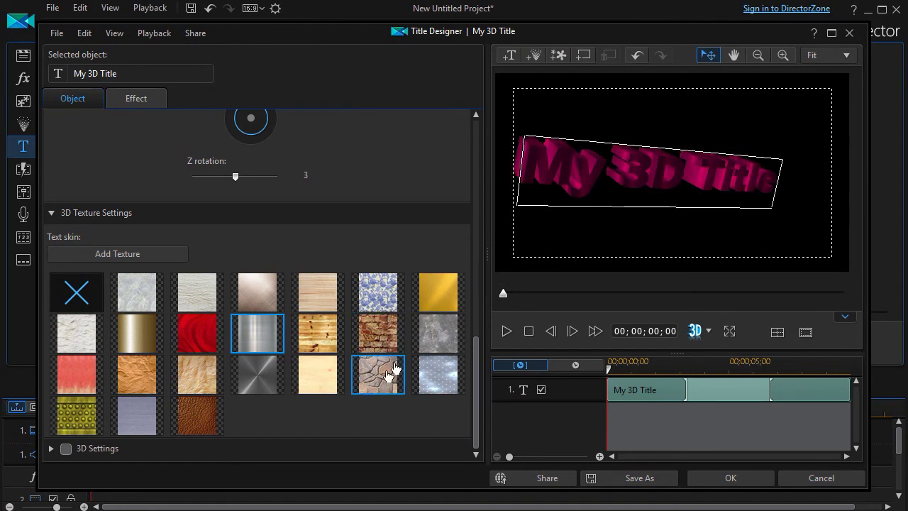
left_click(382, 342)
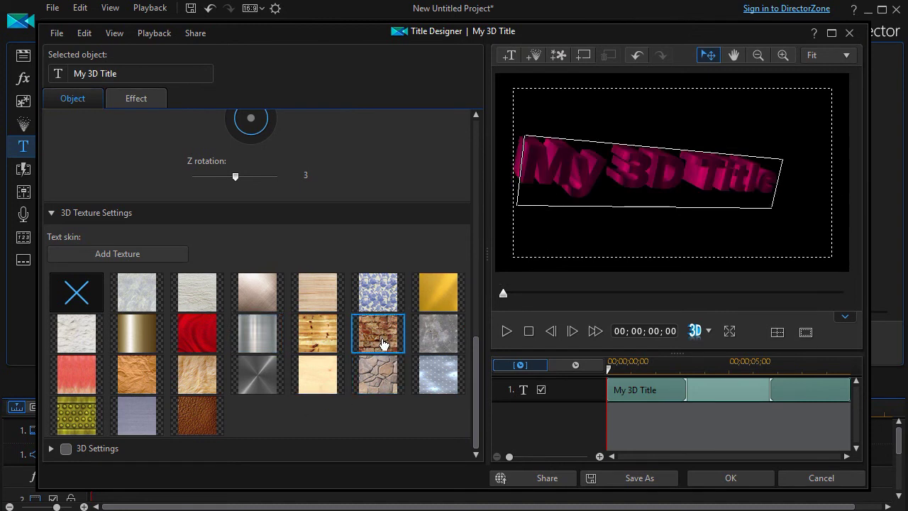
double_click(614, 171)
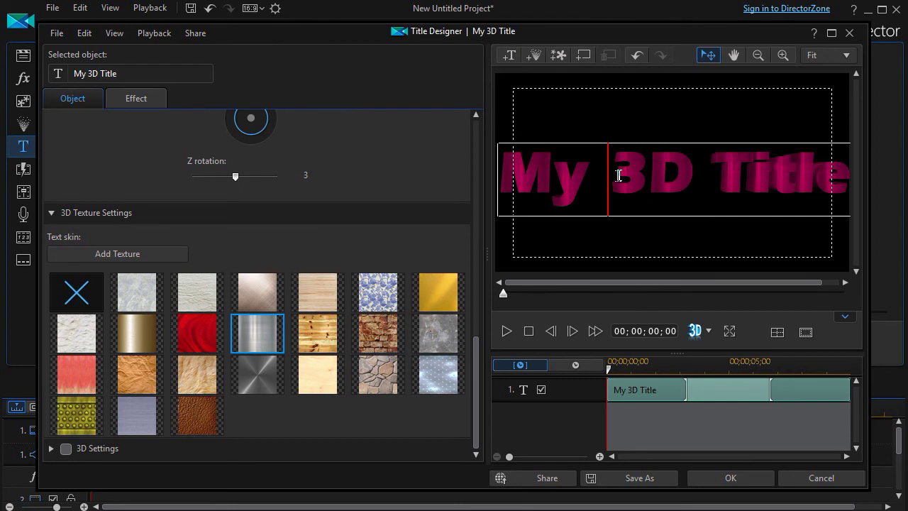
key("ctrl+a")
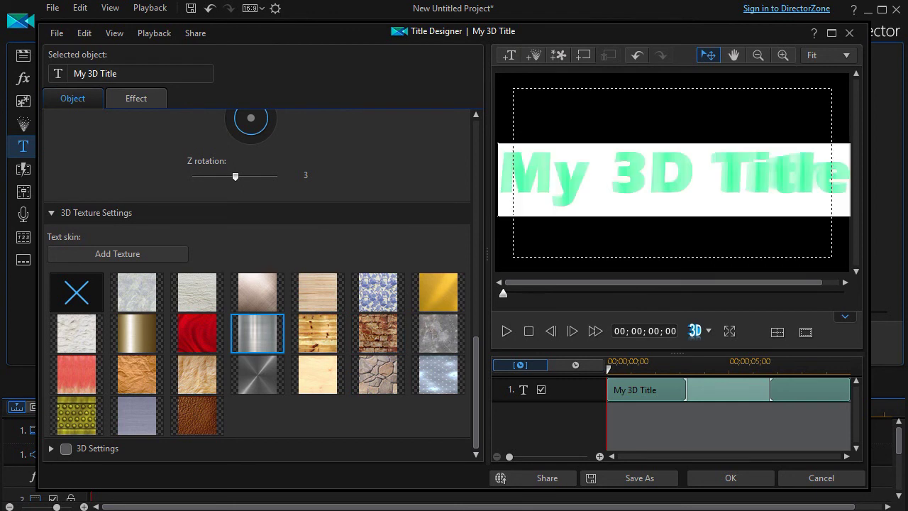
left_click(383, 384)
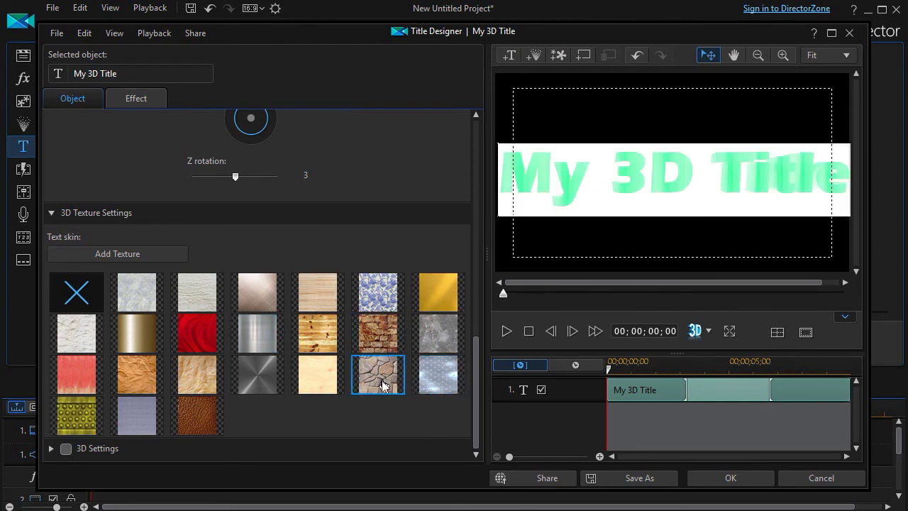
left_click(596, 245)
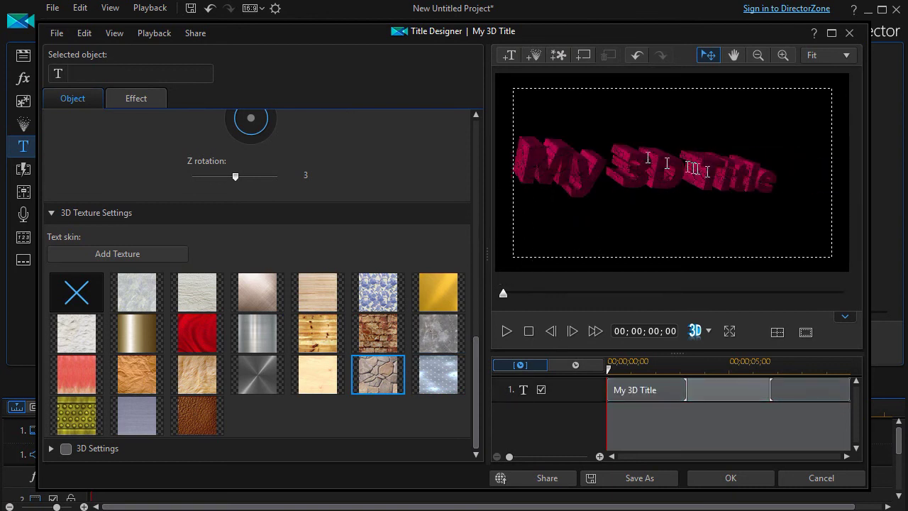
left_click(562, 184)
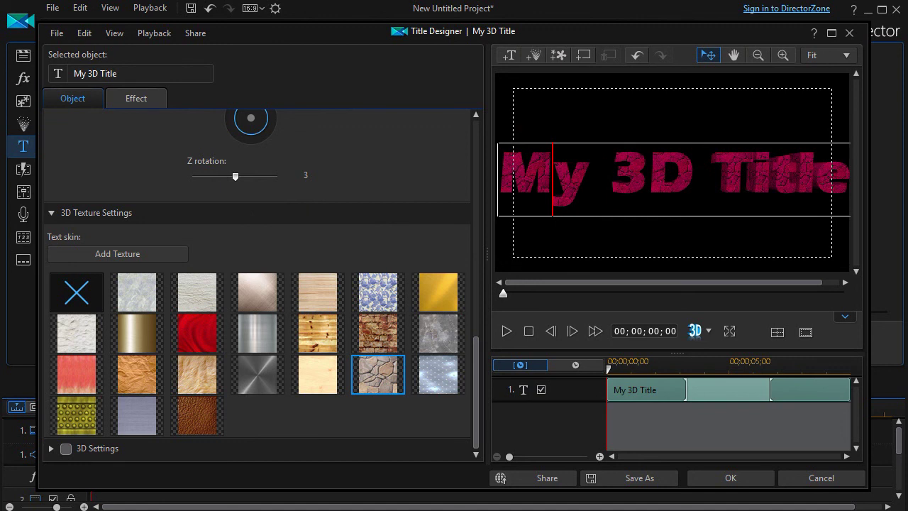
key("ctrl+a")
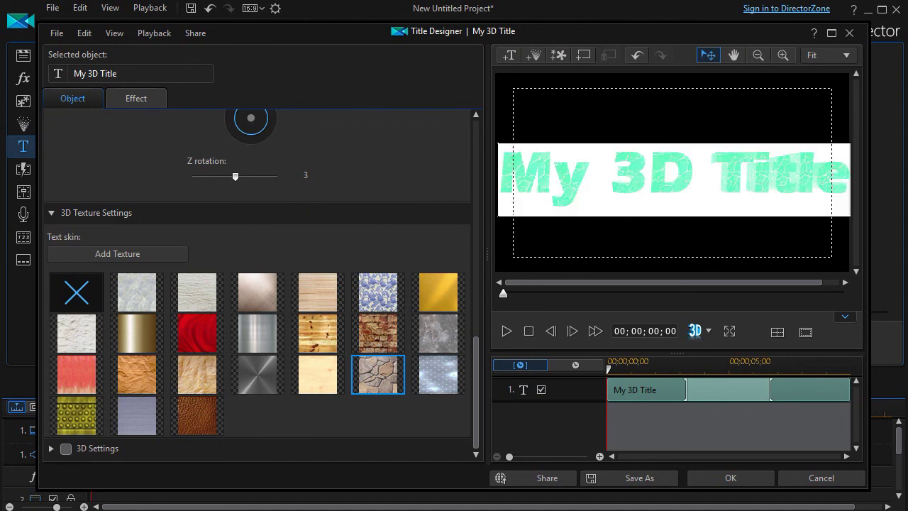
Replace font size 72 with 120 and preview the larger 3D text.
left_click_drag(476, 358, 474, 135)
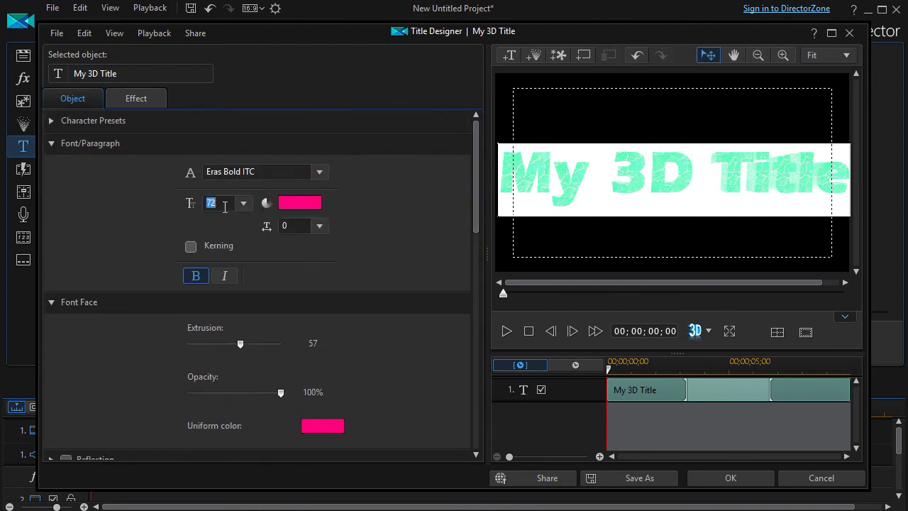
left_click_drag(217, 204, 191, 207)
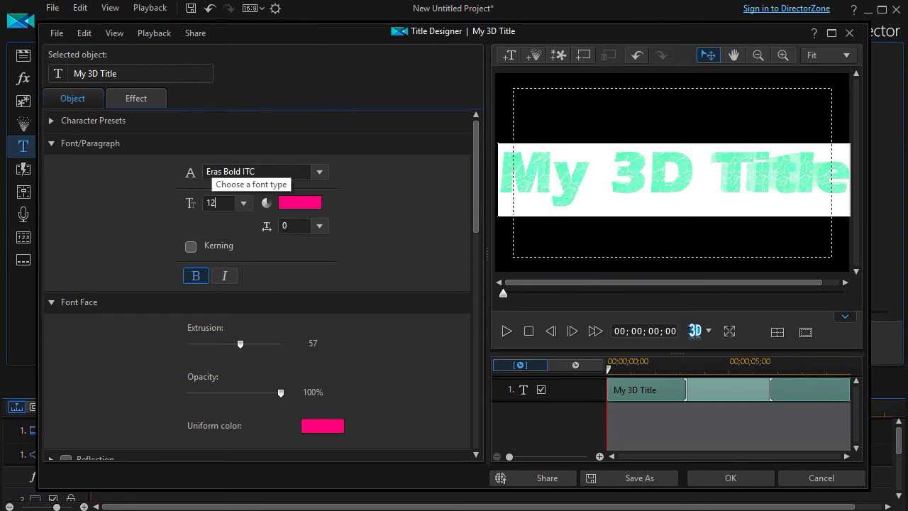
key("Return")
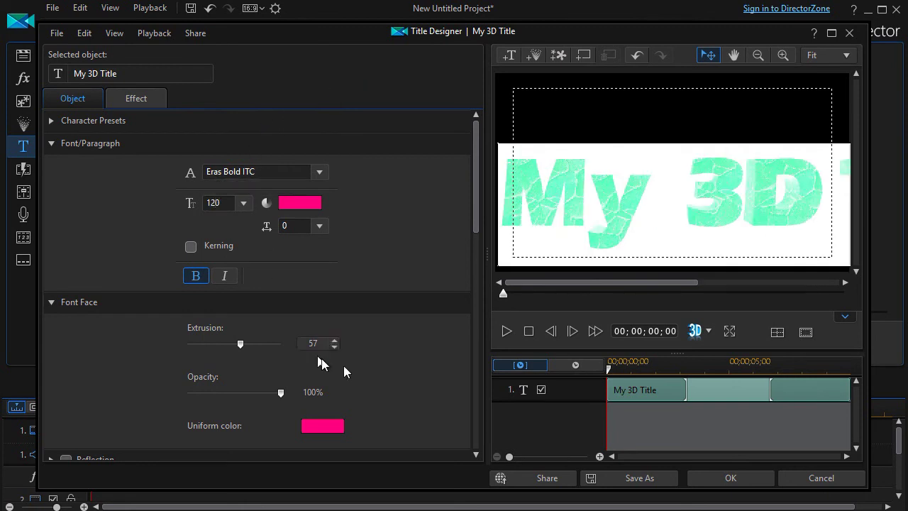
left_click(602, 108)
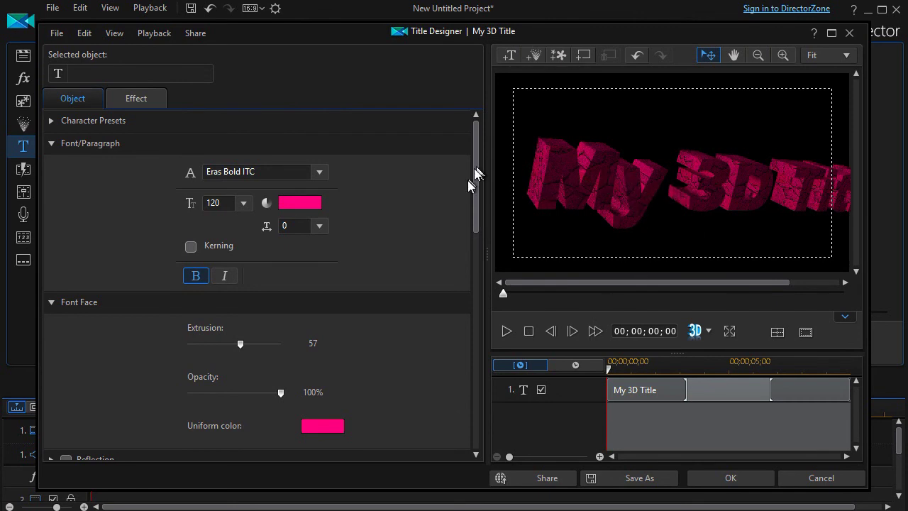
left_click_drag(473, 188, 441, 375)
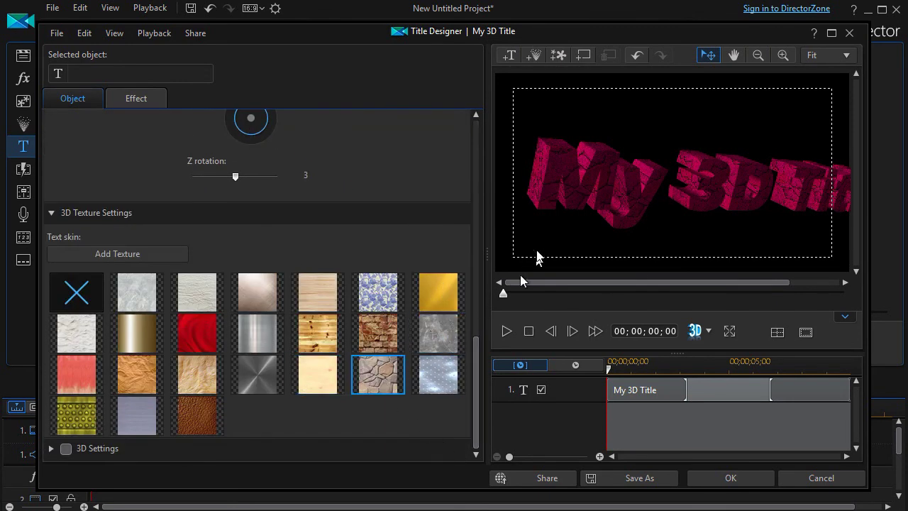
left_click(571, 189)
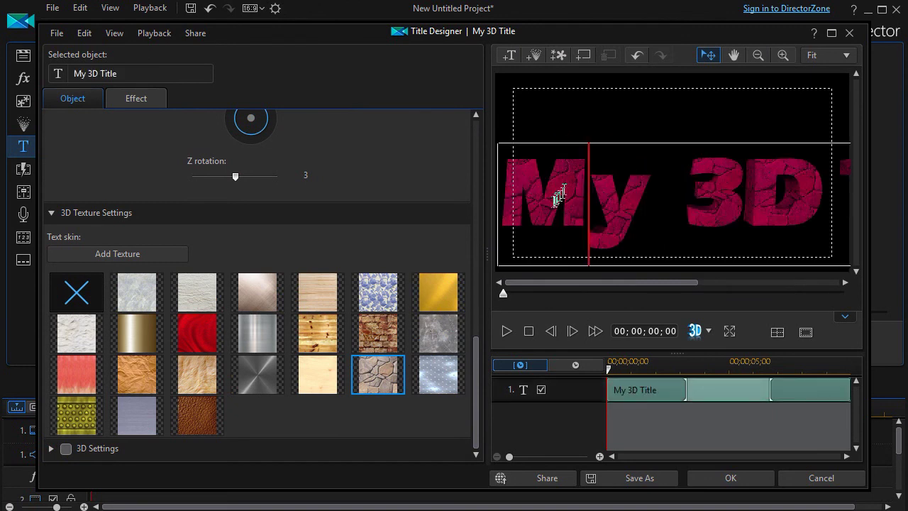
key("ctrl+a")
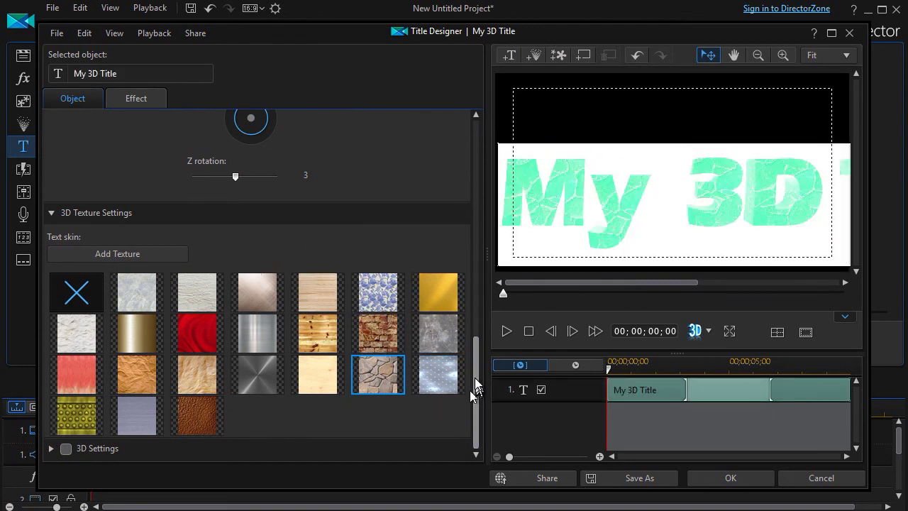
left_click_drag(475, 386, 480, 156)
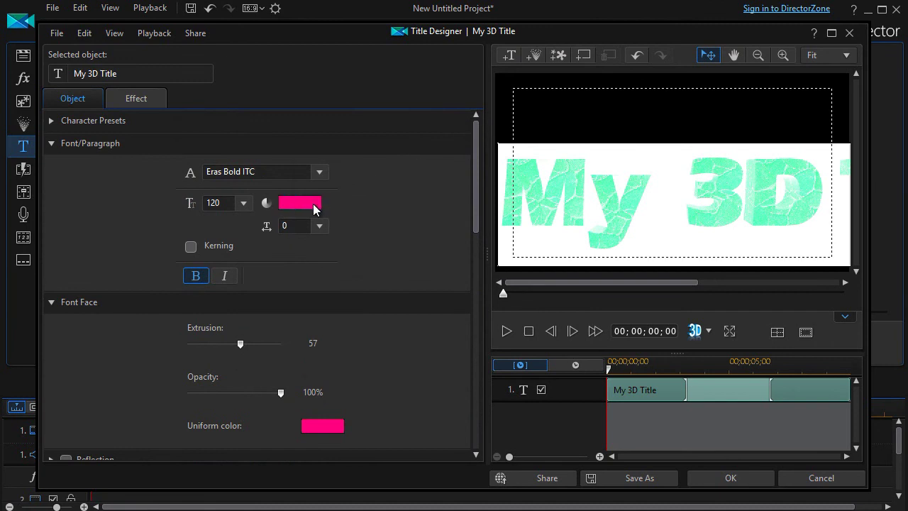
Pick light yellow (RGB 255, 255, 128) from the basic colours as the title's font colour.
left_click(315, 206)
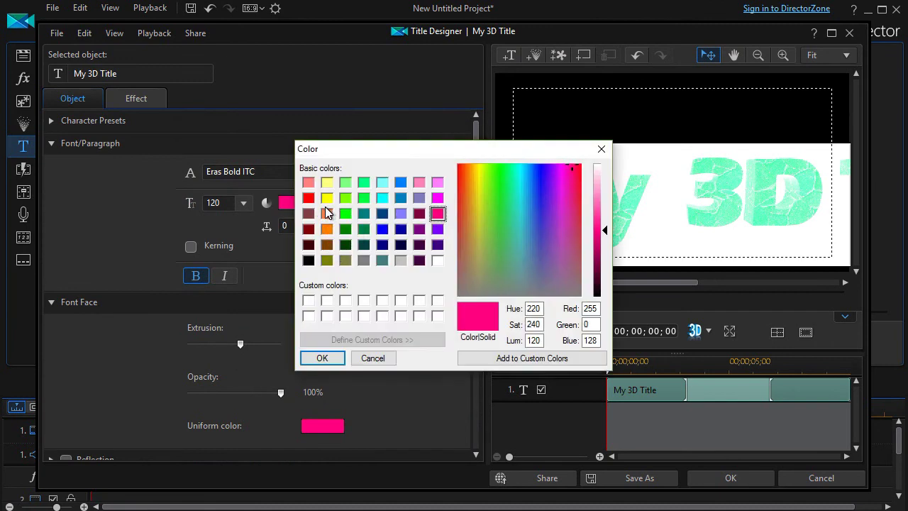
left_click(327, 182)
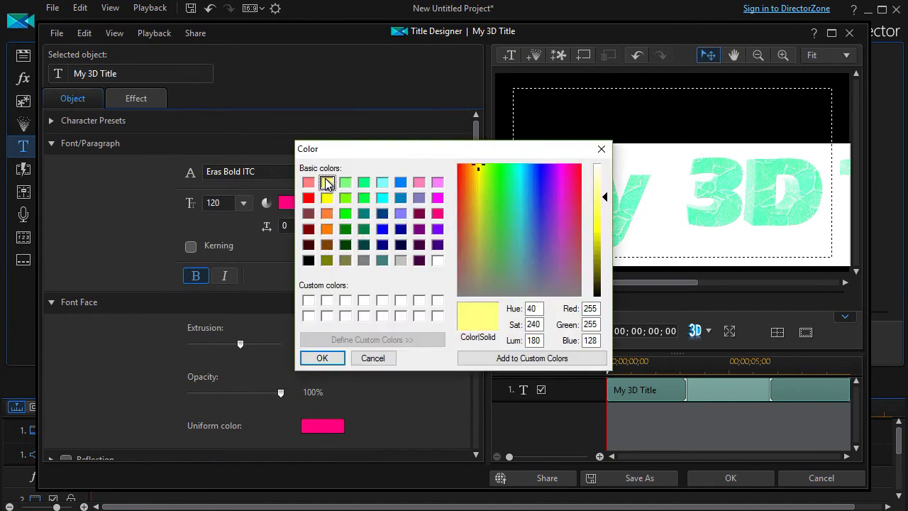
left_click(320, 358)
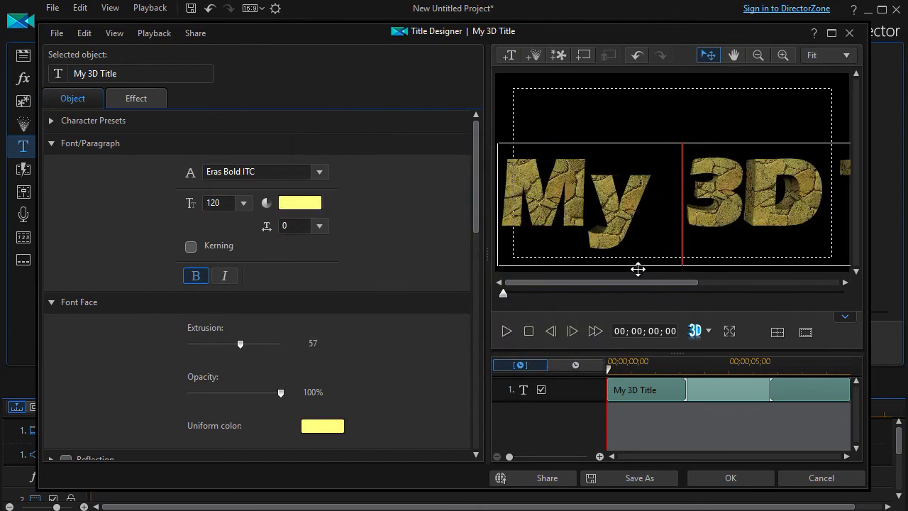
left_click_drag(474, 196, 472, 420)
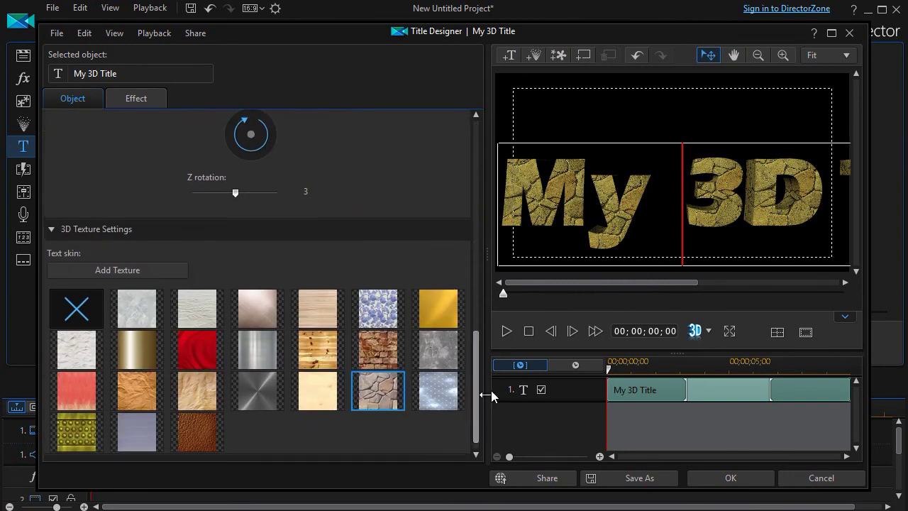
Try red-orange, mossy grey, bluish-grey and light grey text skins, then apply white plaster.
left_click(592, 110)
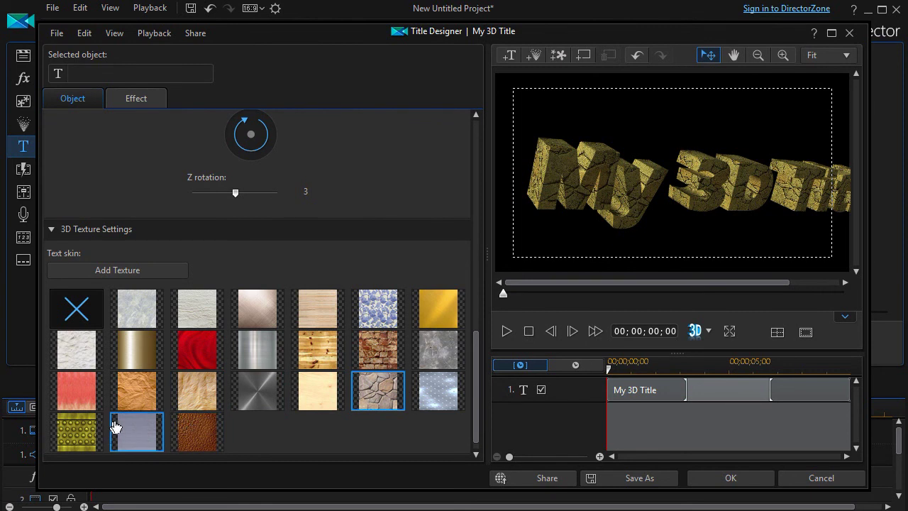
left_click(570, 216)
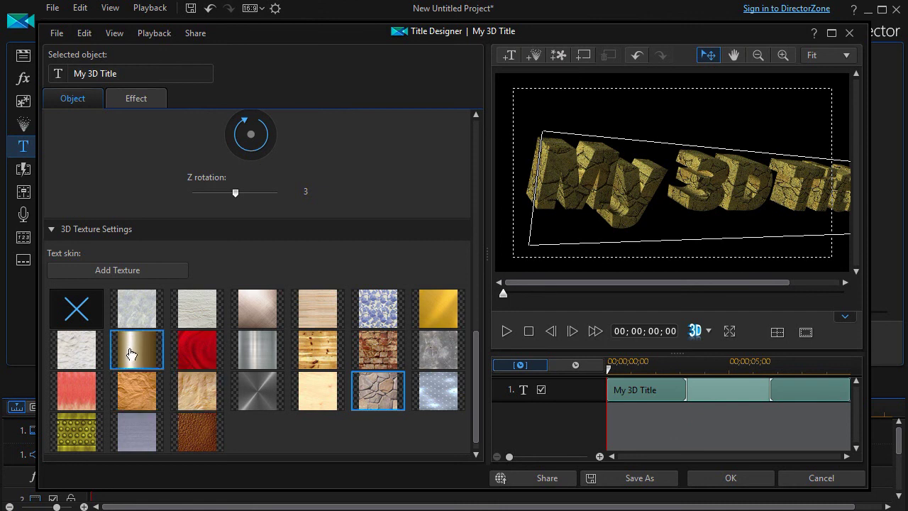
left_click(81, 403)
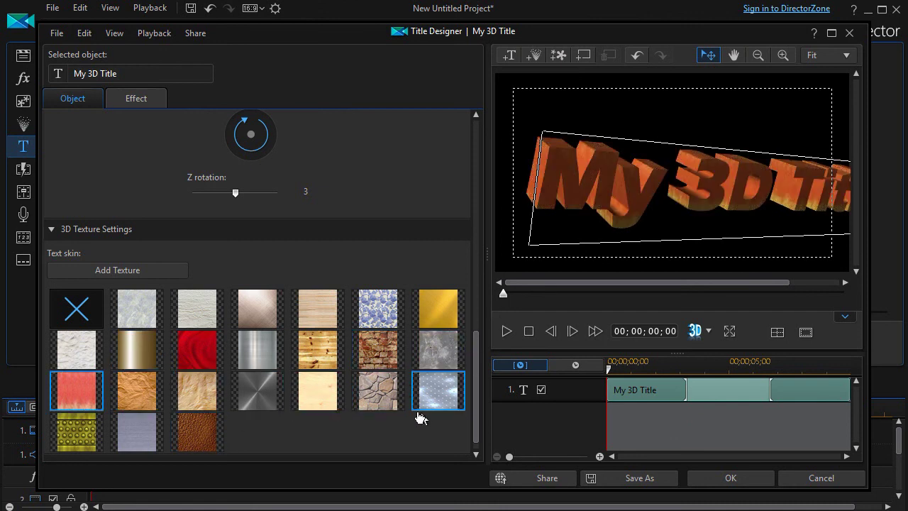
left_click(443, 346)
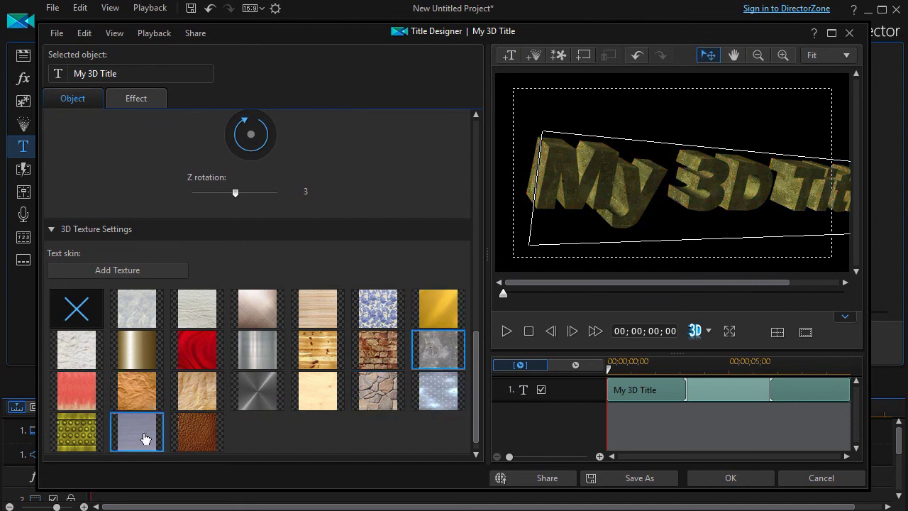
left_click(141, 434)
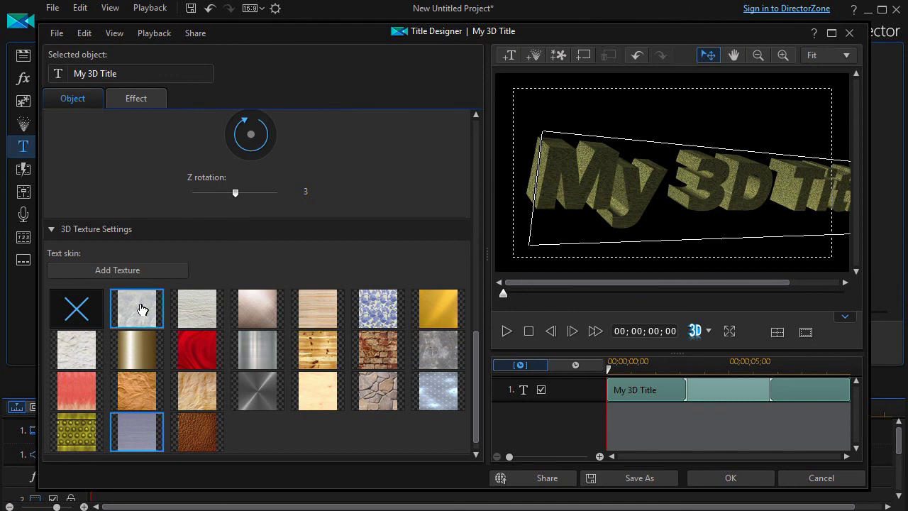
left_click(140, 309)
left_click(204, 310)
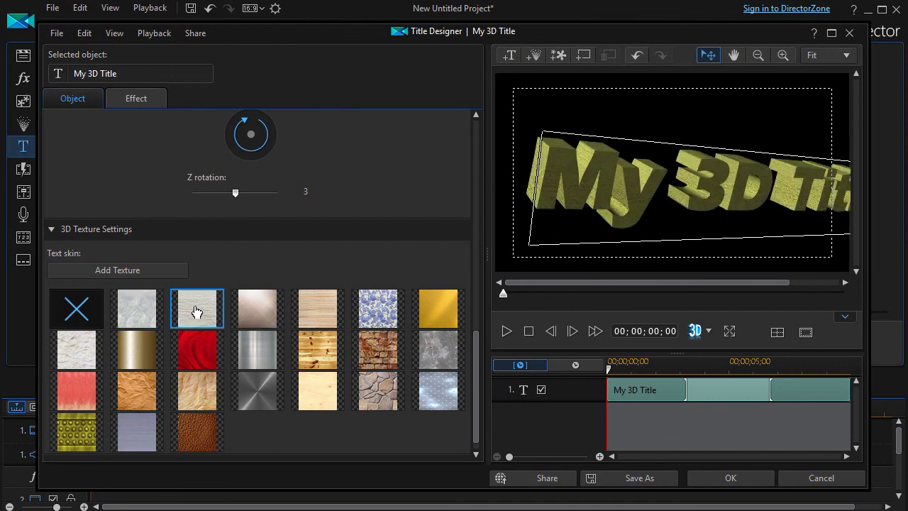